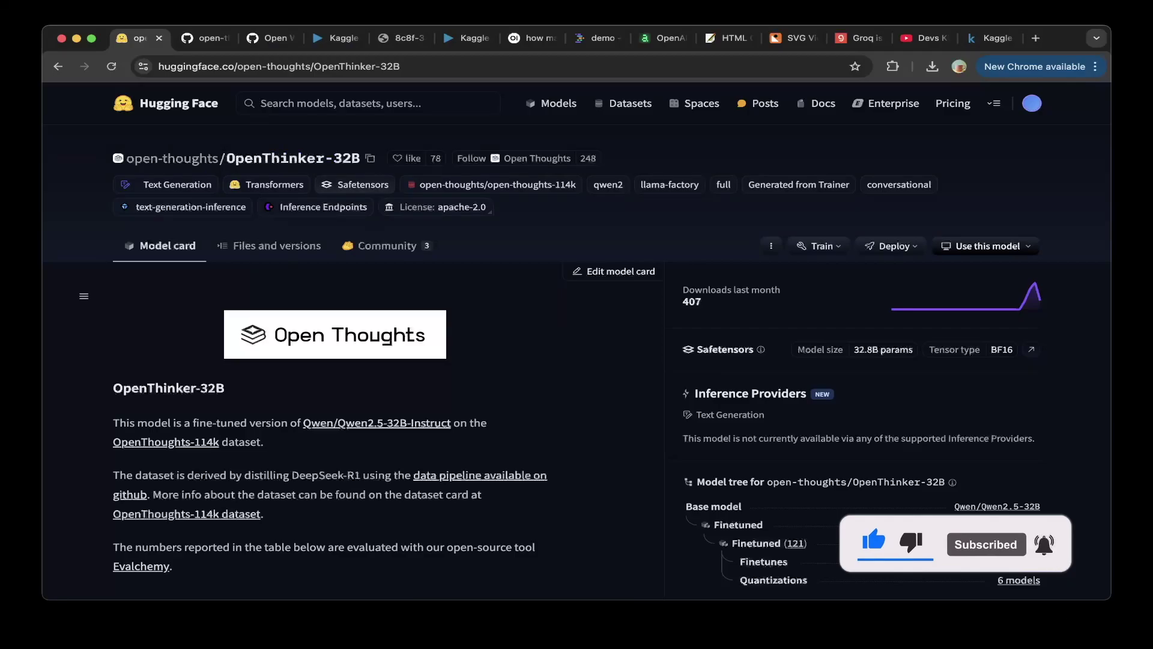
Read the OpenThinker-32B model card, covering its base model, benchmark comparison table and openness comparison table.
mouse_move(173, 158)
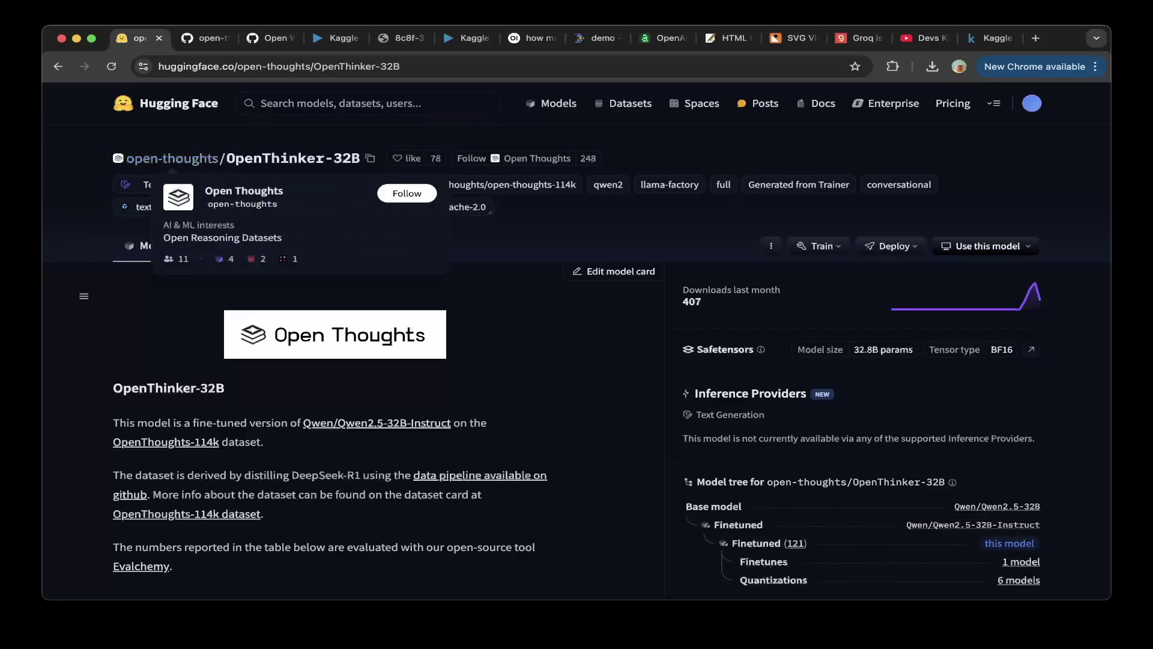
scroll(577, 345, "down", 1)
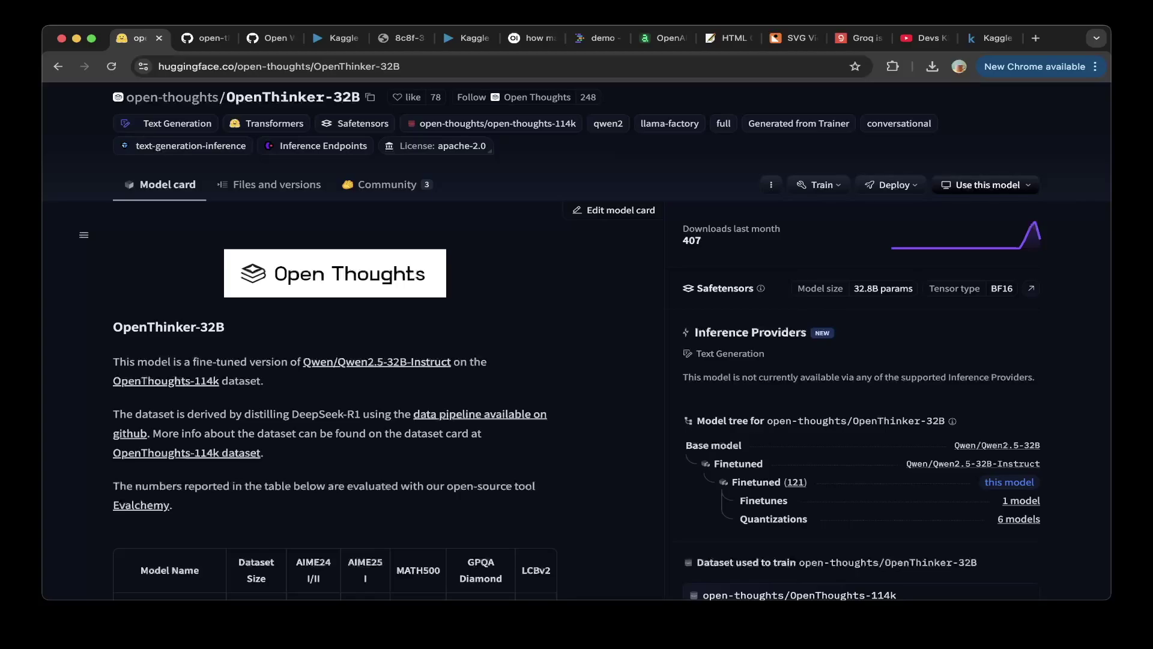
scroll(576, 341, "down", 2)
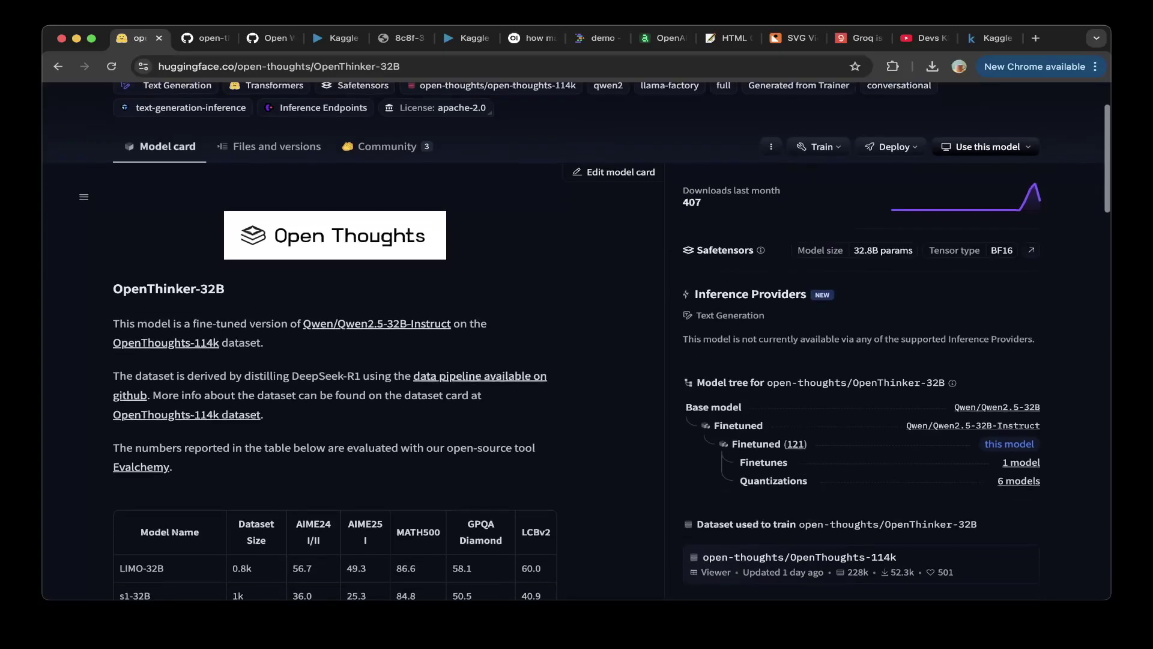
scroll(576, 340, "down", 2)
scroll(576, 340, "down", 3)
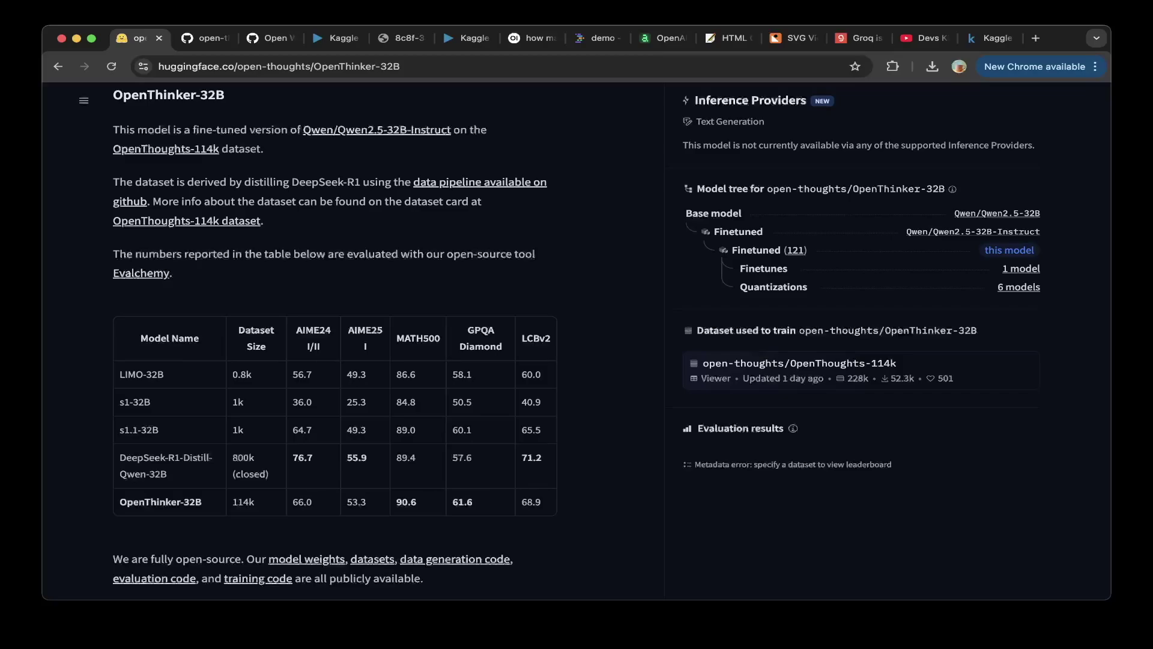
scroll(576, 336, "down", 4)
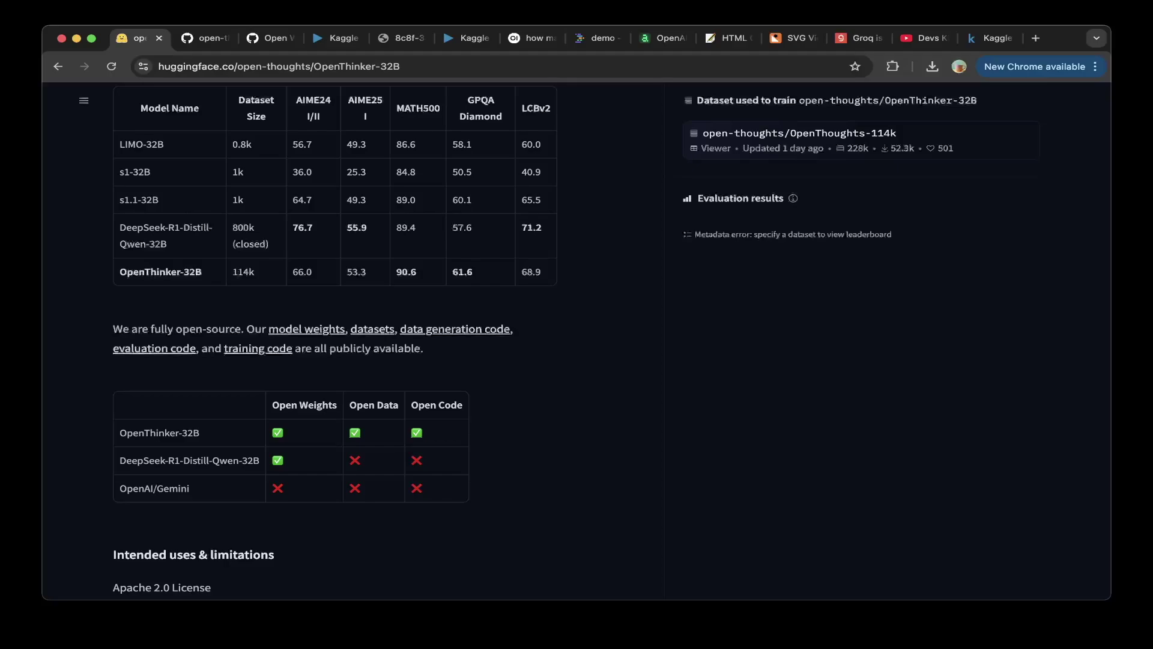
scroll(576, 336, "down", 2)
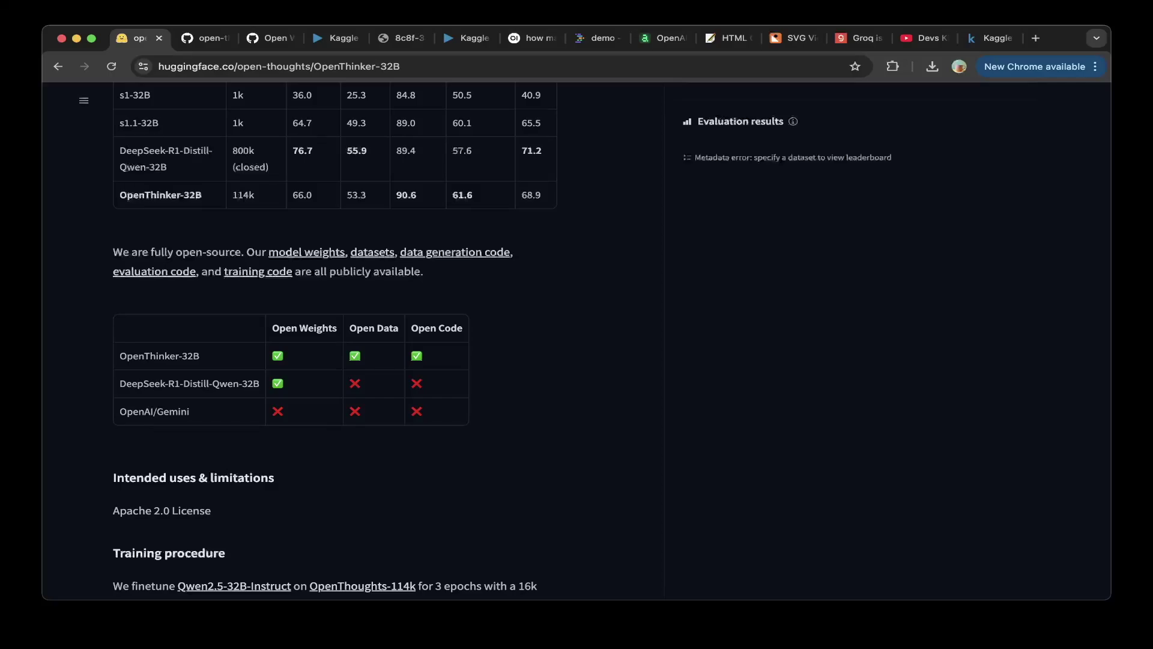
Switch to the open-thoughts GitHub repository and examine the README's news and the 32B and 7B benchmark results.
key("ctrl+Tab")
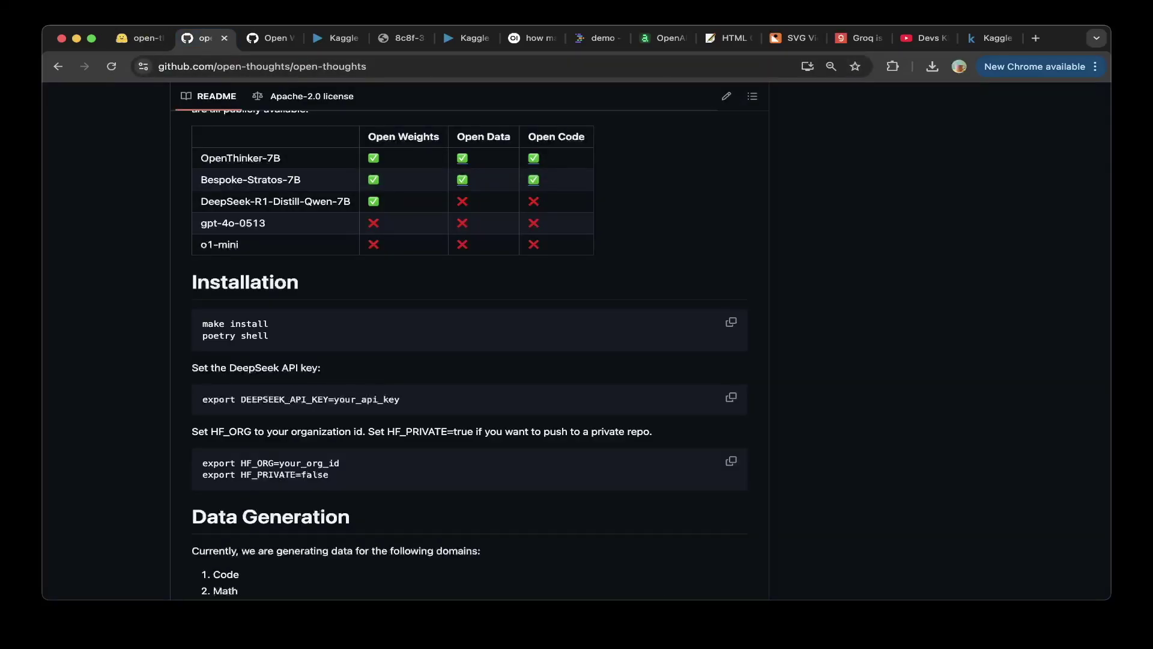
key("super+equal")
key("super+equal")
scroll(469, 337, "up", 10)
scroll(469, 336, "down", 6)
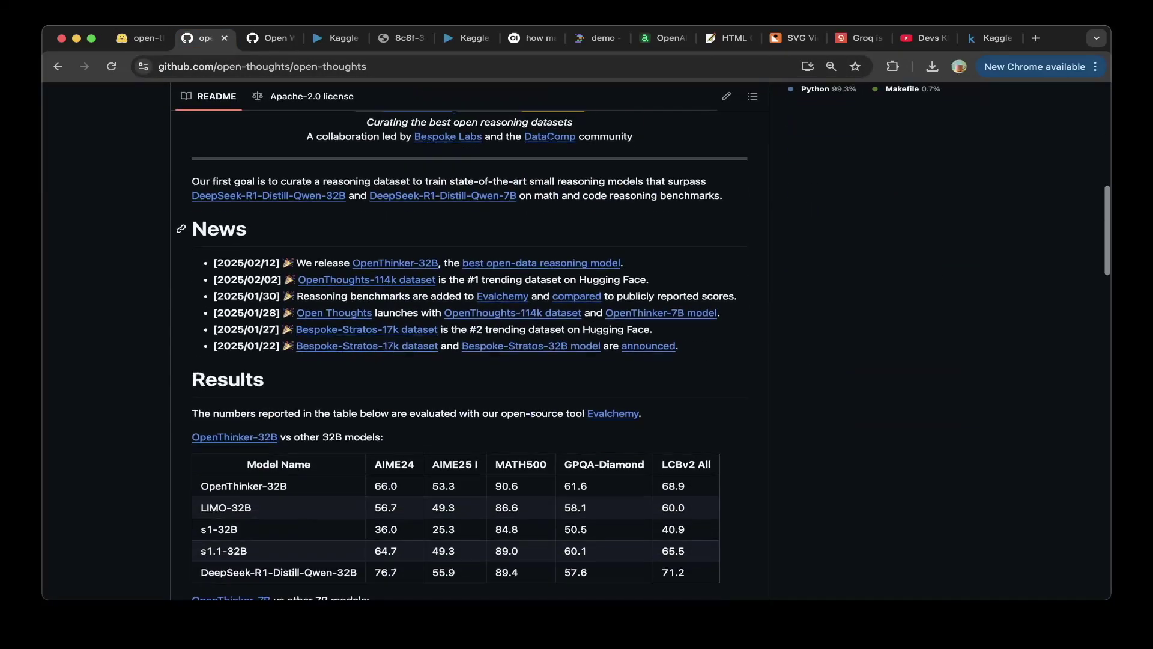
scroll(469, 336, "down", 5)
scroll(468, 336, "up", 1)
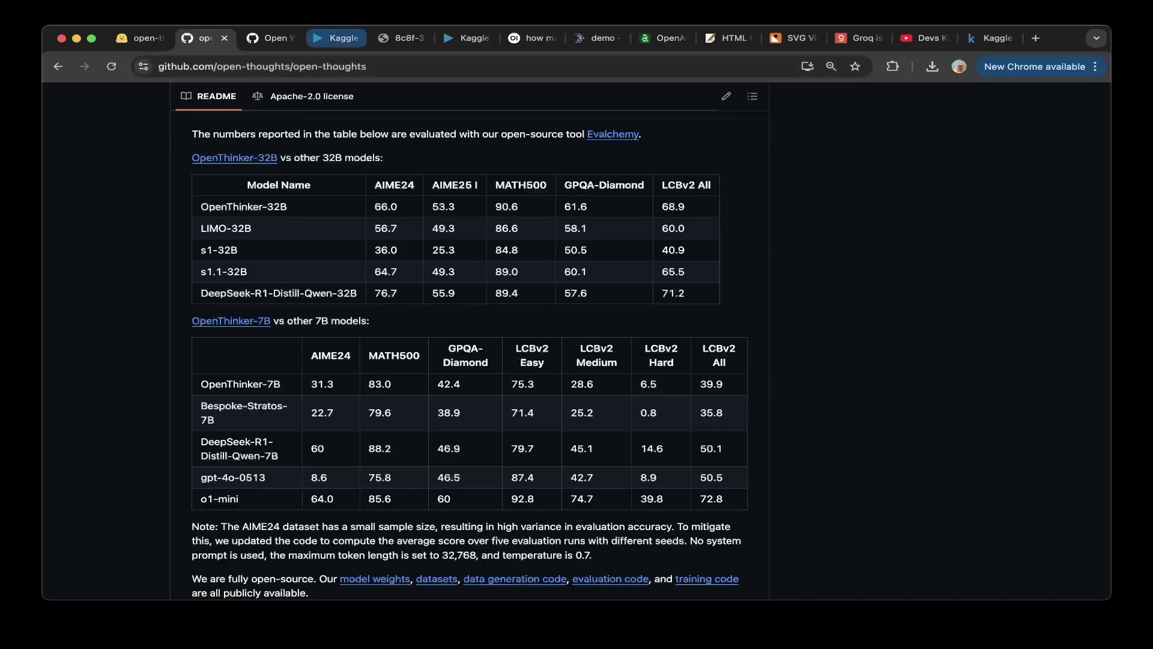
In the vllm_public Kaggle notebook, examine the vllm serve command's GGUF model path, tokenizer, tensor parallel size and maximum model length.
left_click(335, 38)
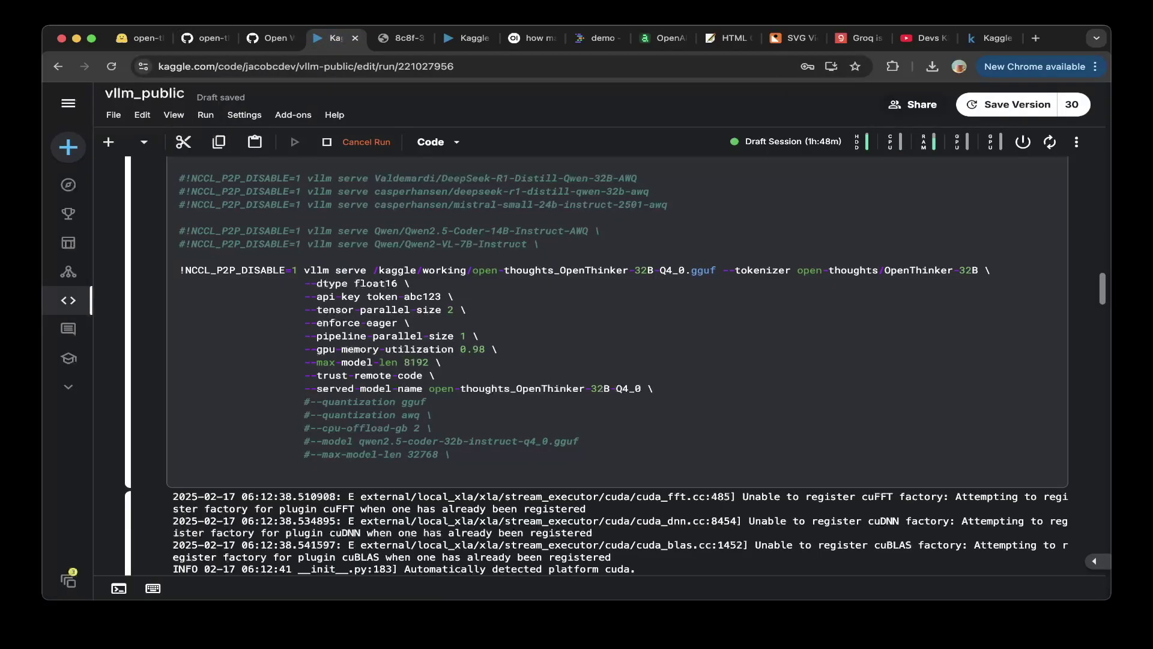
scroll(596, 368, "up", 2)
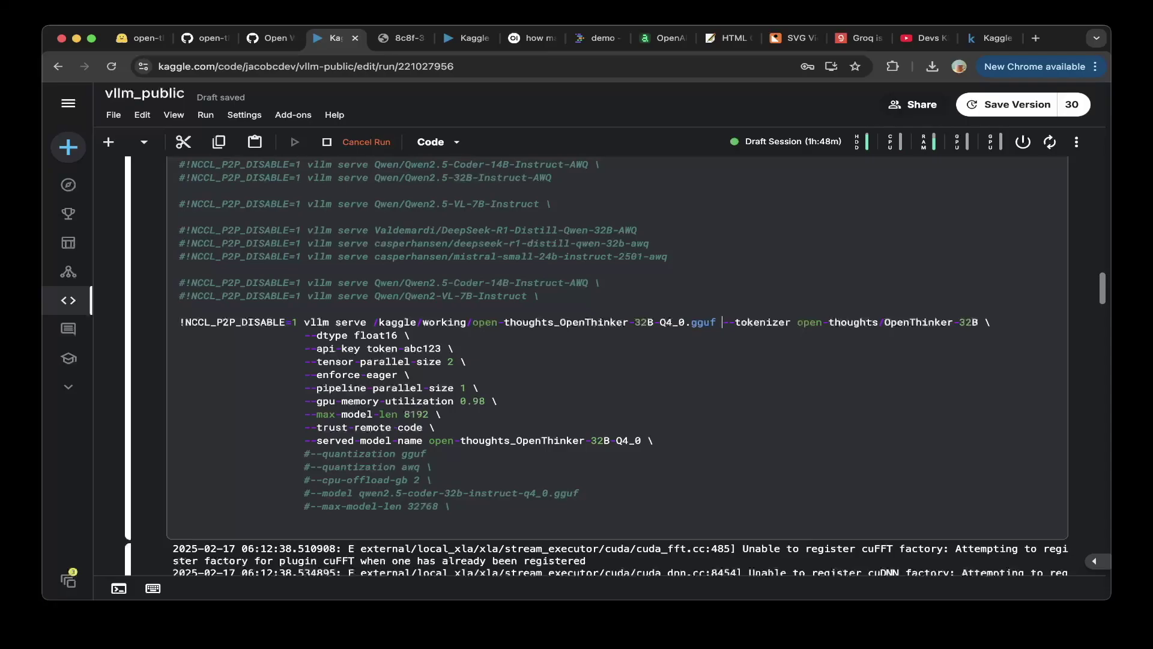
left_click_drag(797, 322, 978, 321)
left_click(466, 361)
left_click(442, 414)
key("shift+Home")
key("Right")
left_click(178, 309)
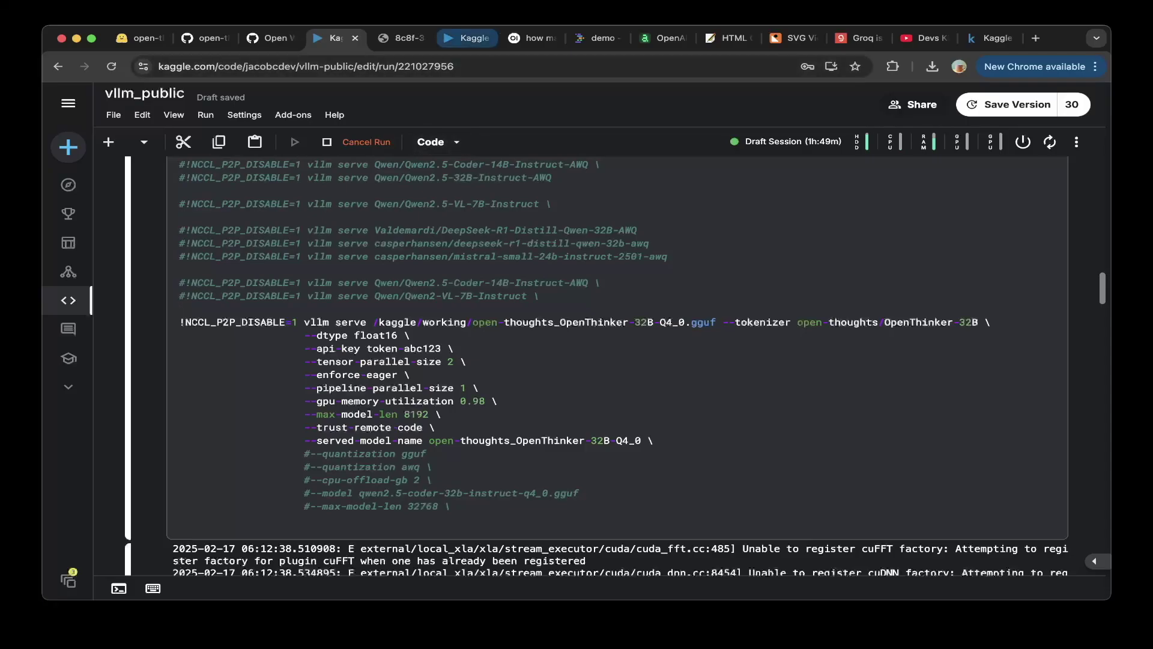
Open the openwebui_public Kaggle notebook and examine the Ngrok installation and the tunnel listener cell for address 0.0.0.0:8080.
left_click(474, 37)
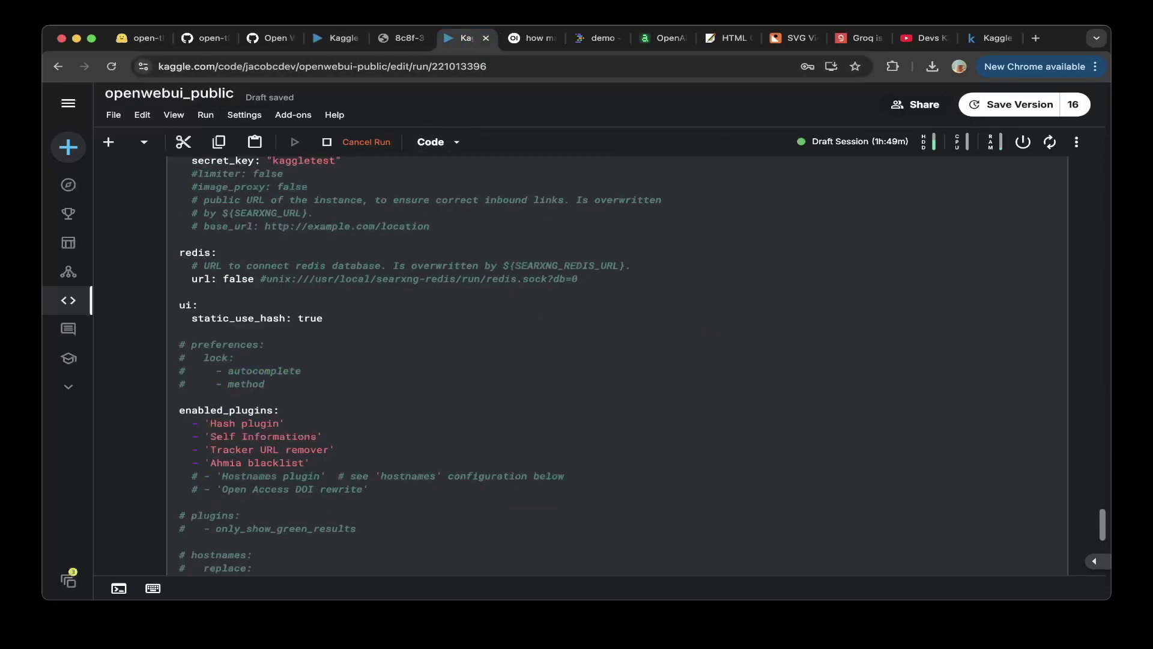
left_click(216, 252)
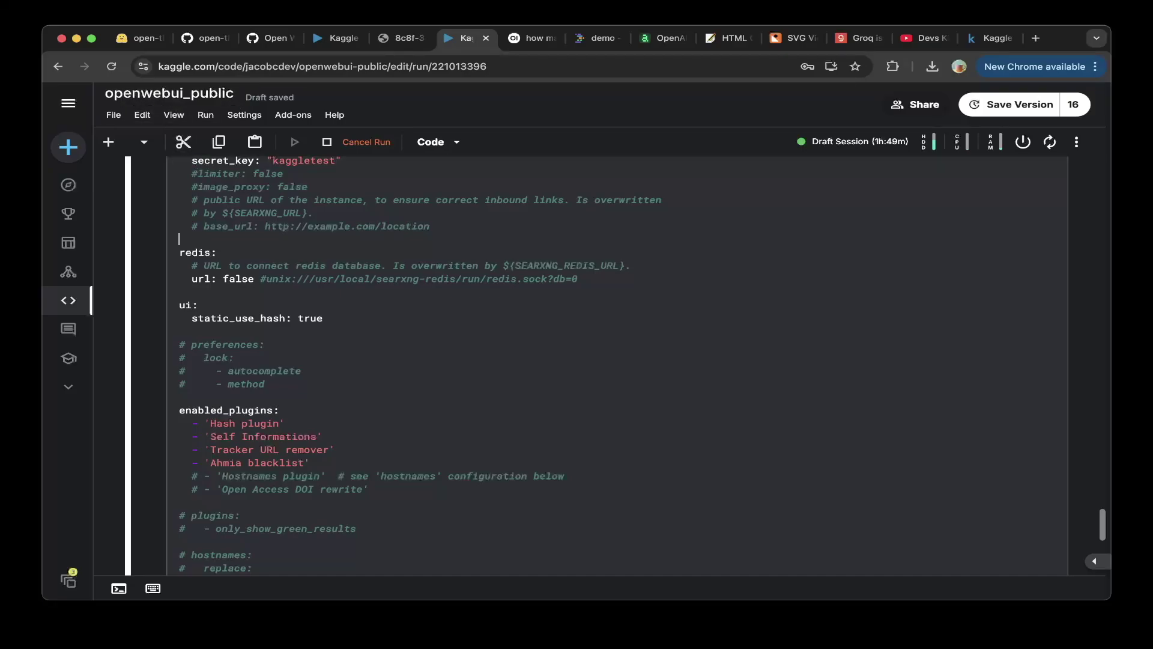
scroll(420, 360, "up", 2)
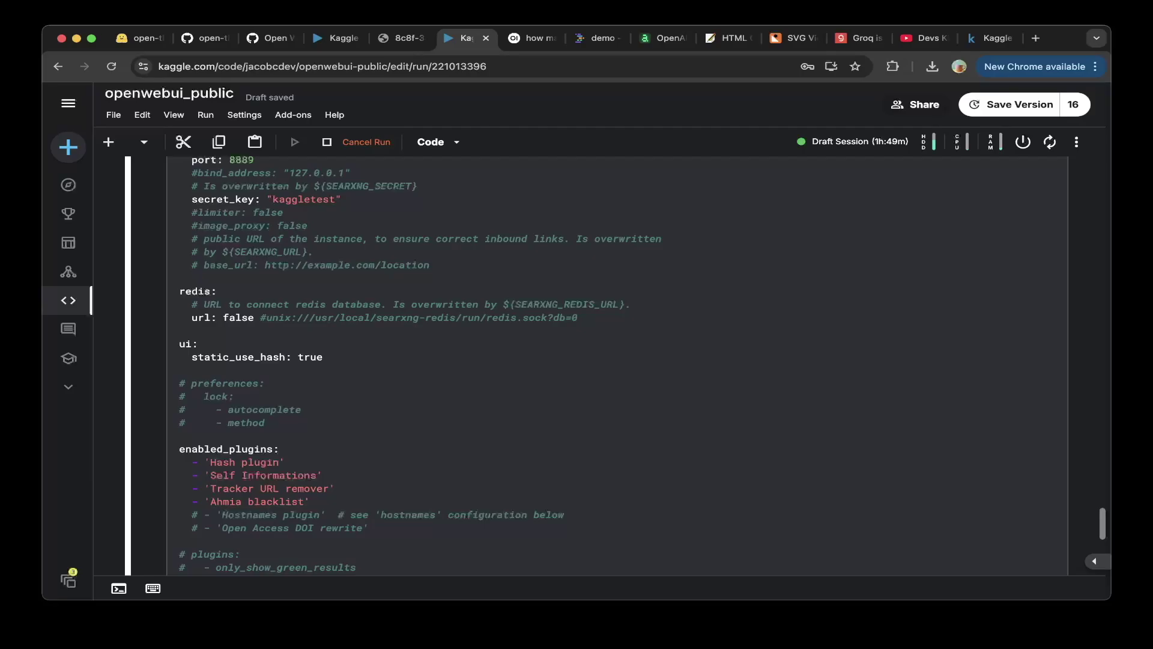
scroll(601, 360, "up", 15)
scroll(601, 360, "up", 10)
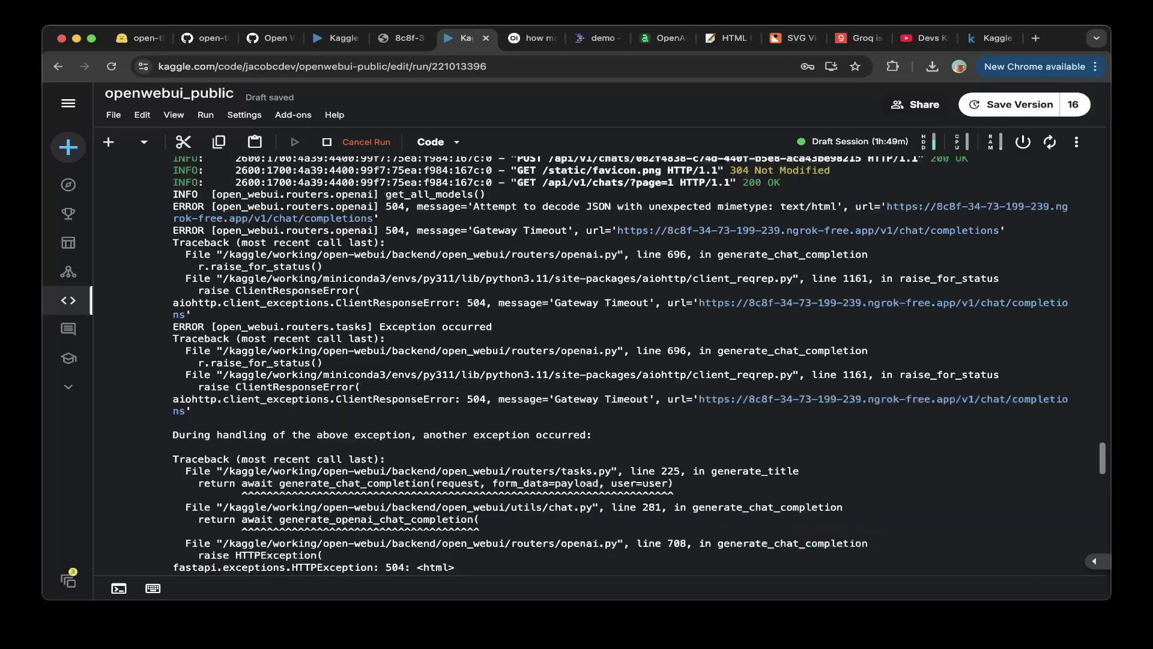
scroll(601, 361, "up", 20)
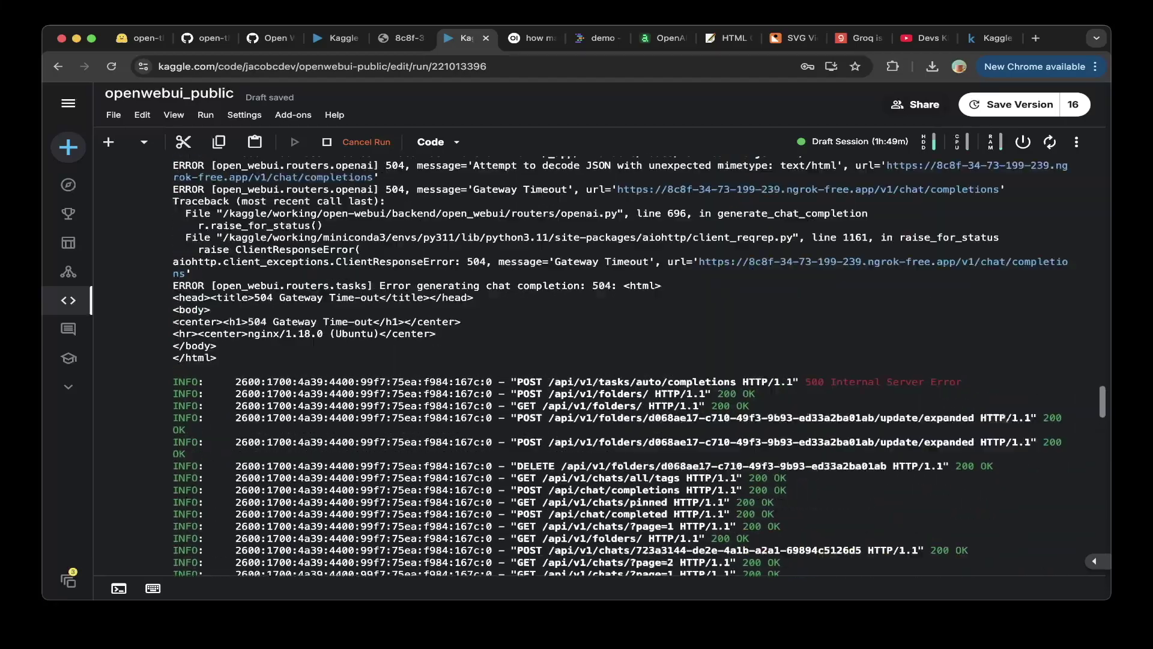
scroll(601, 360, "down", 1)
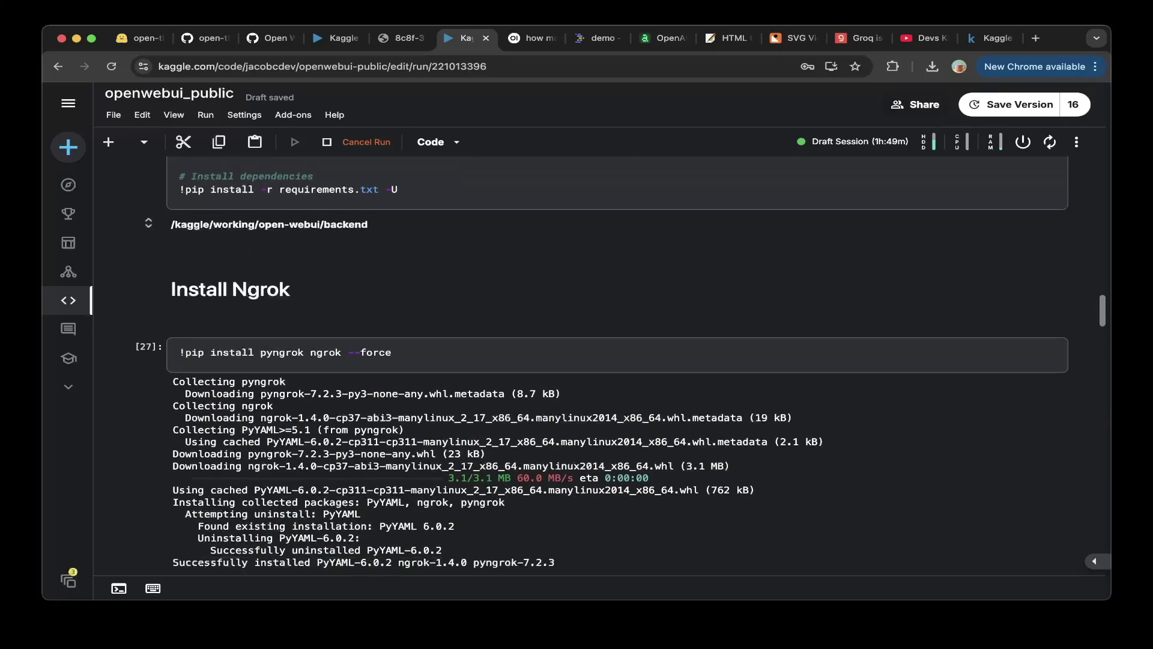
scroll(601, 361, "up", 5)
scroll(601, 360, "down", 9)
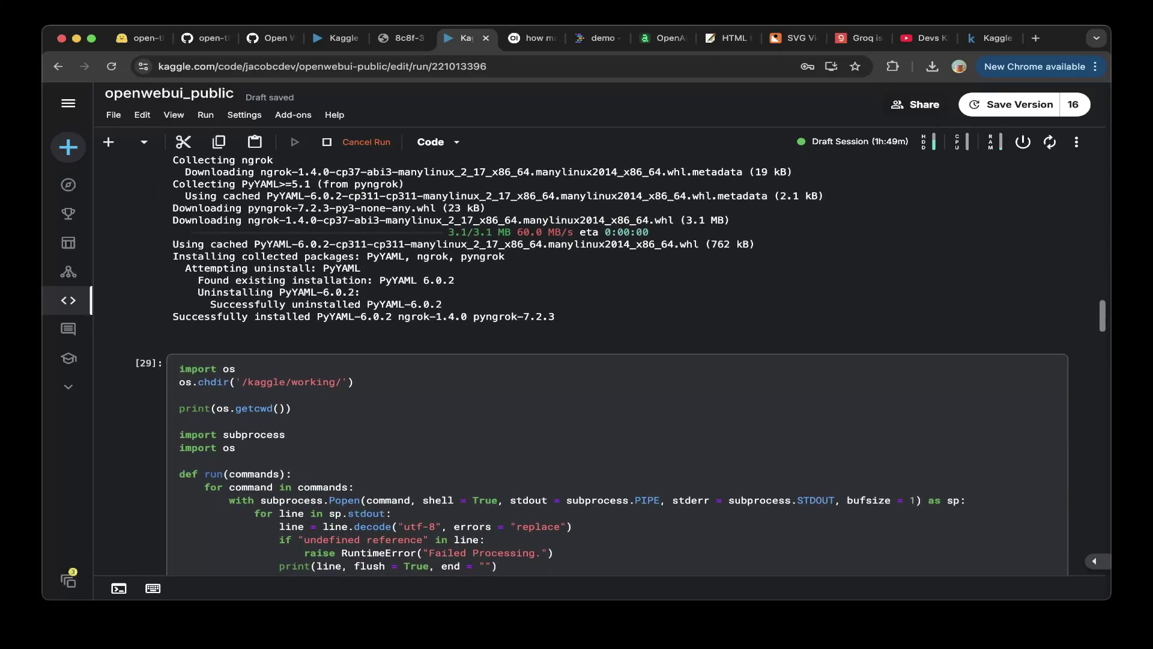
scroll(600, 360, "down", 9)
scroll(601, 361, "down", 6)
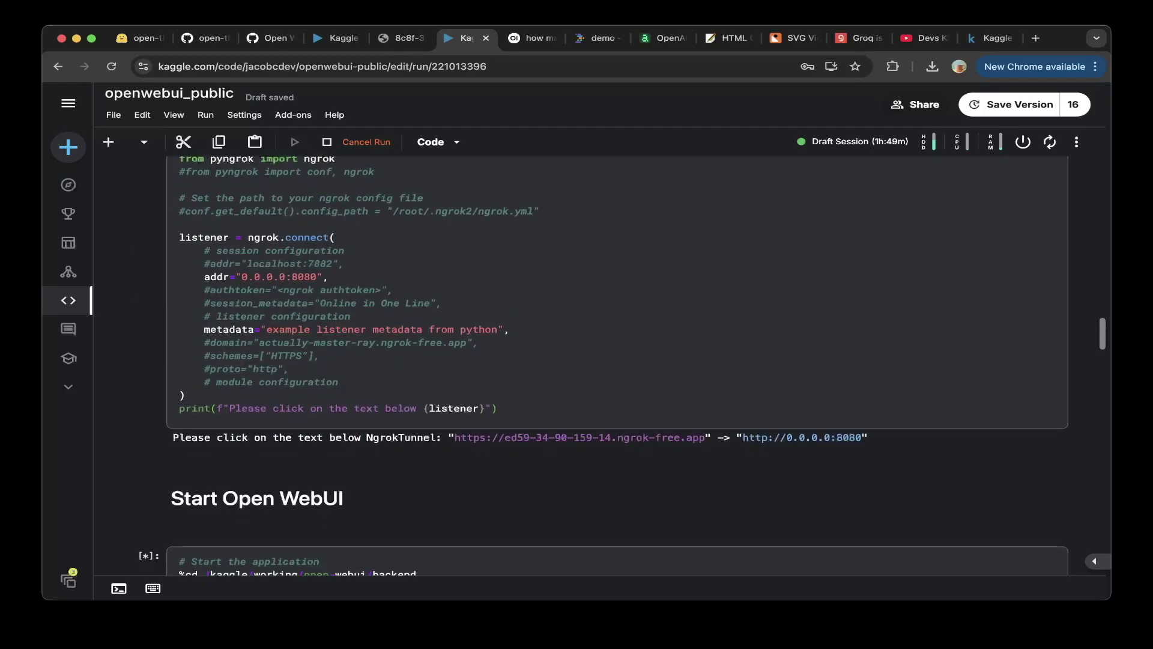
left_click(180, 223)
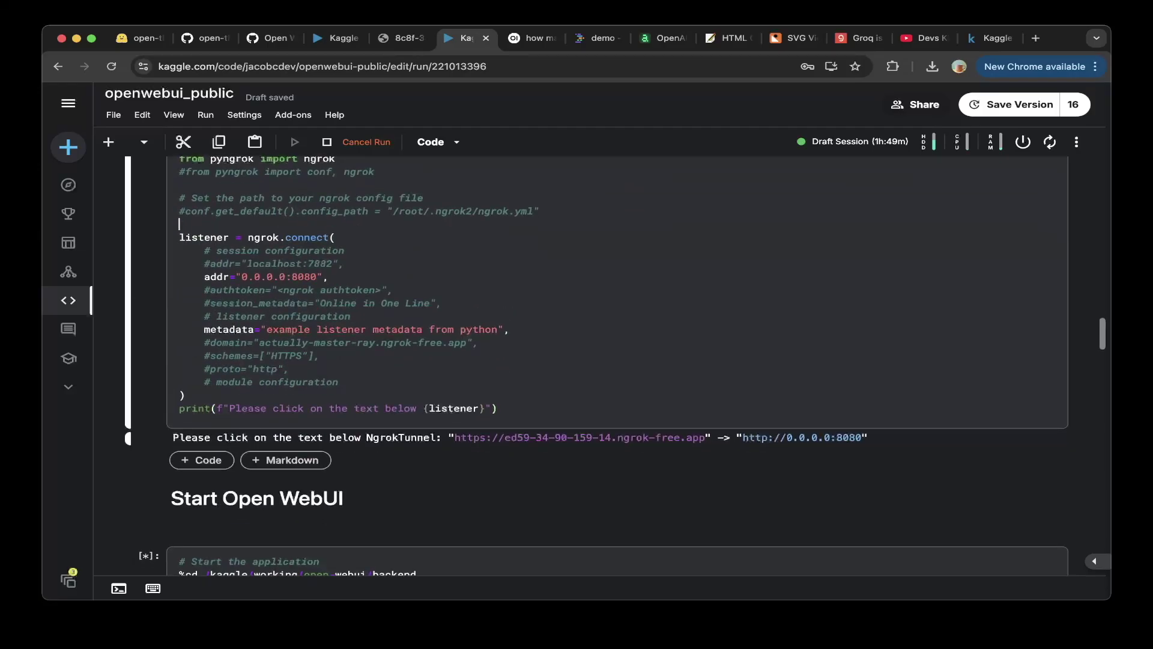
Review the Start Open WebUI cell that runs start.sh with its startup log, and collapse the cell's output.
scroll(600, 360, "down", 4)
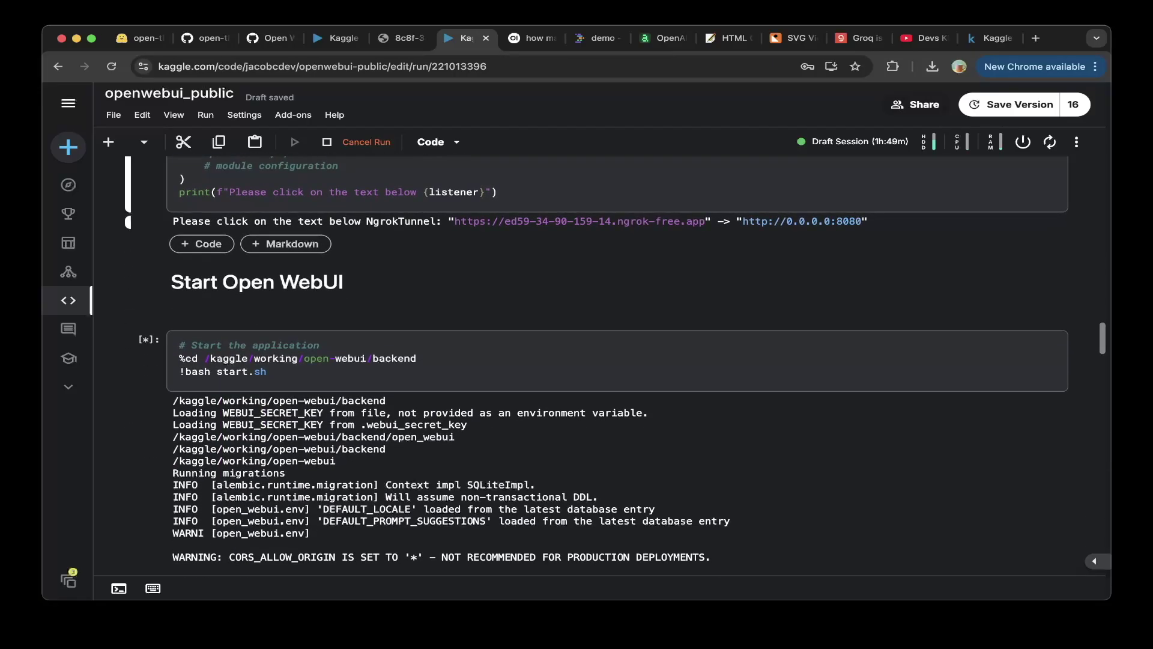
left_click(267, 371)
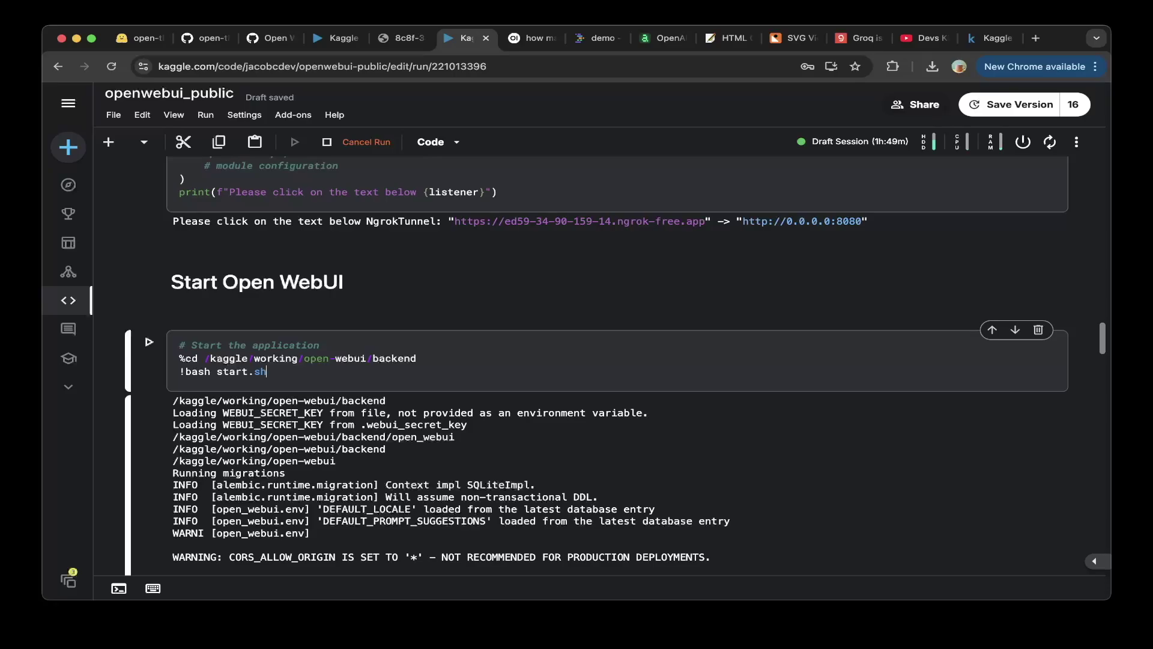
scroll(601, 365, "down", 6)
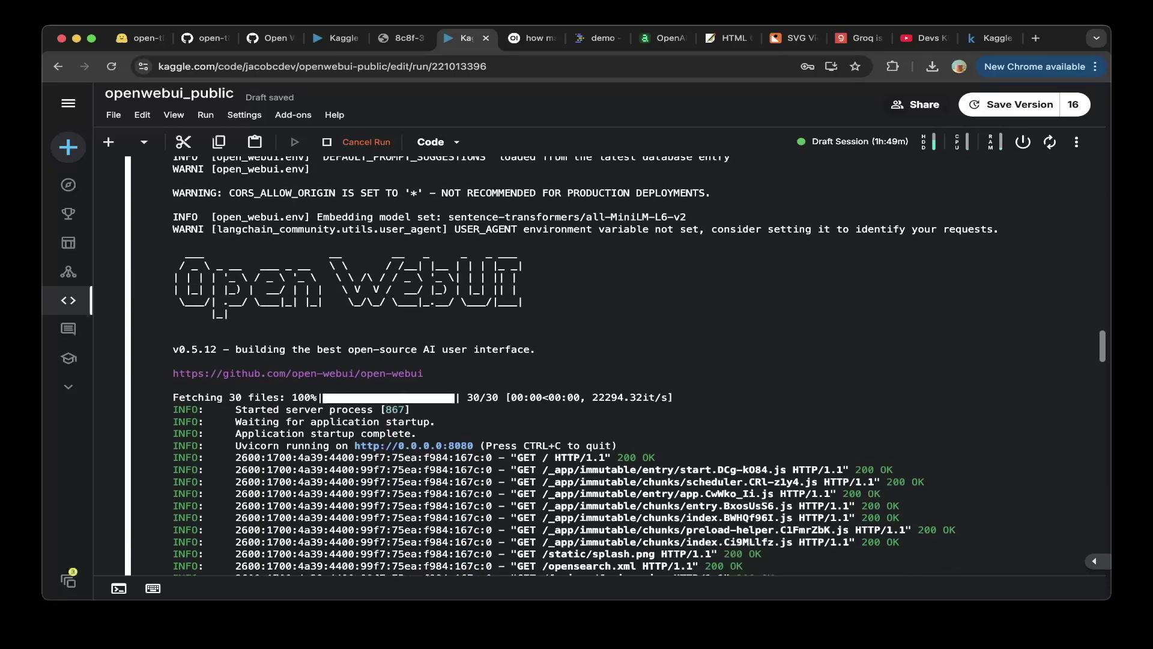
scroll(600, 365, "up", 4)
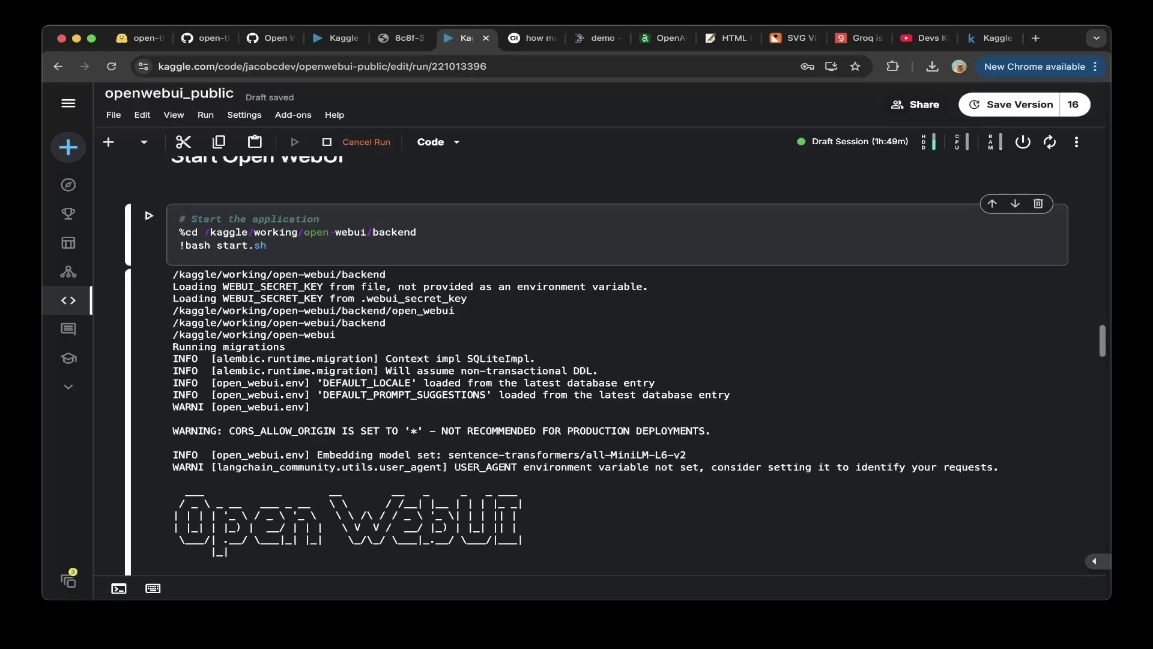
key("o")
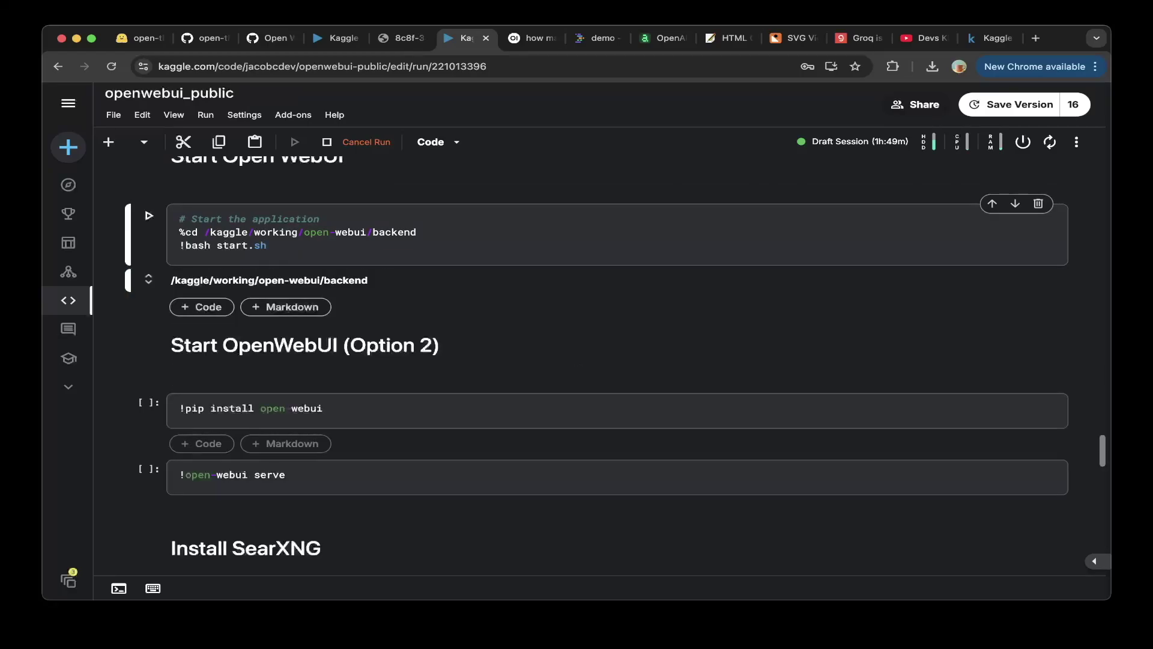
Examine the Start OpenWebUI (Option 2) cells with the pip install open-webui and open-webui serve commands.
left_click(322, 409)
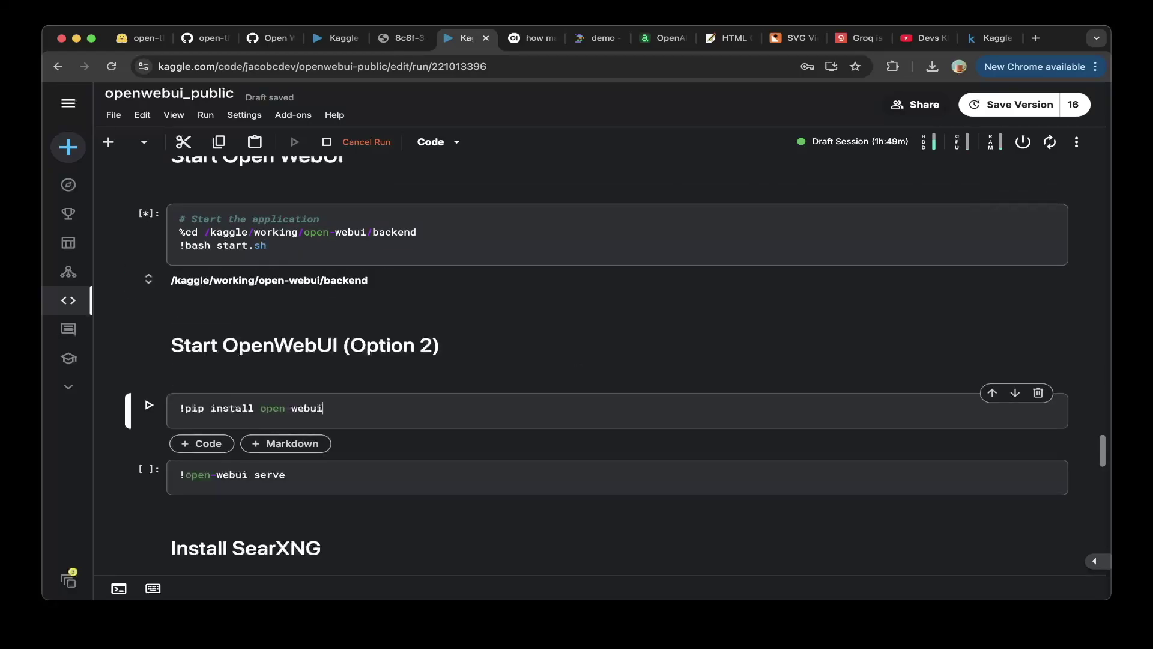
left_click(285, 474)
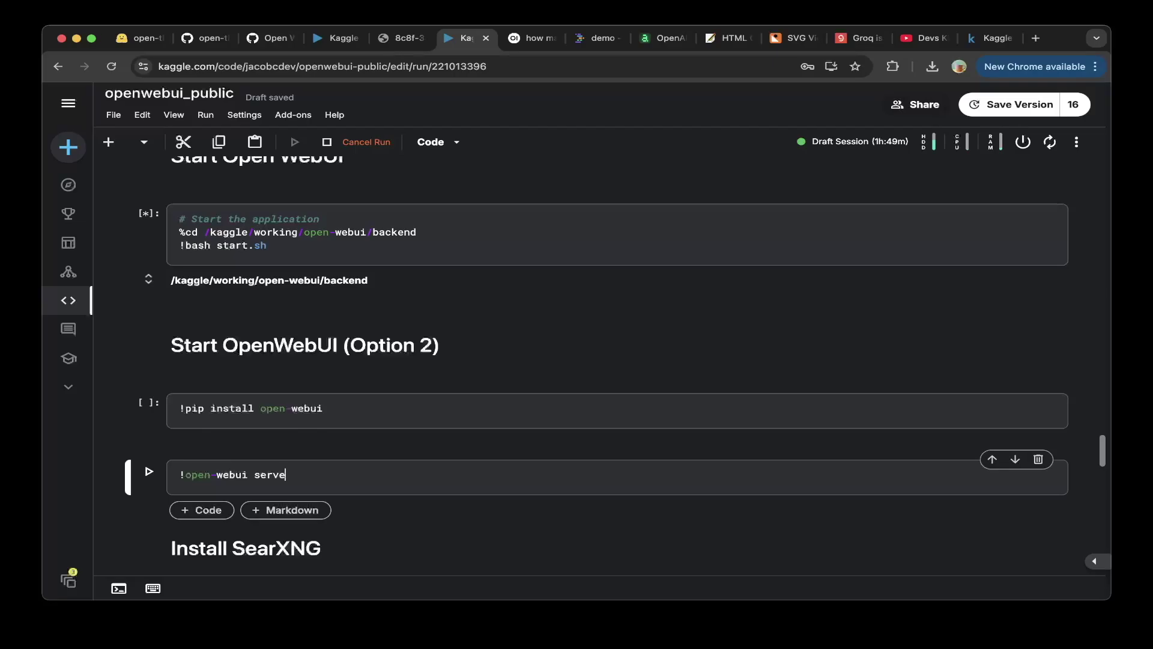
scroll(596, 366, "down", 3)
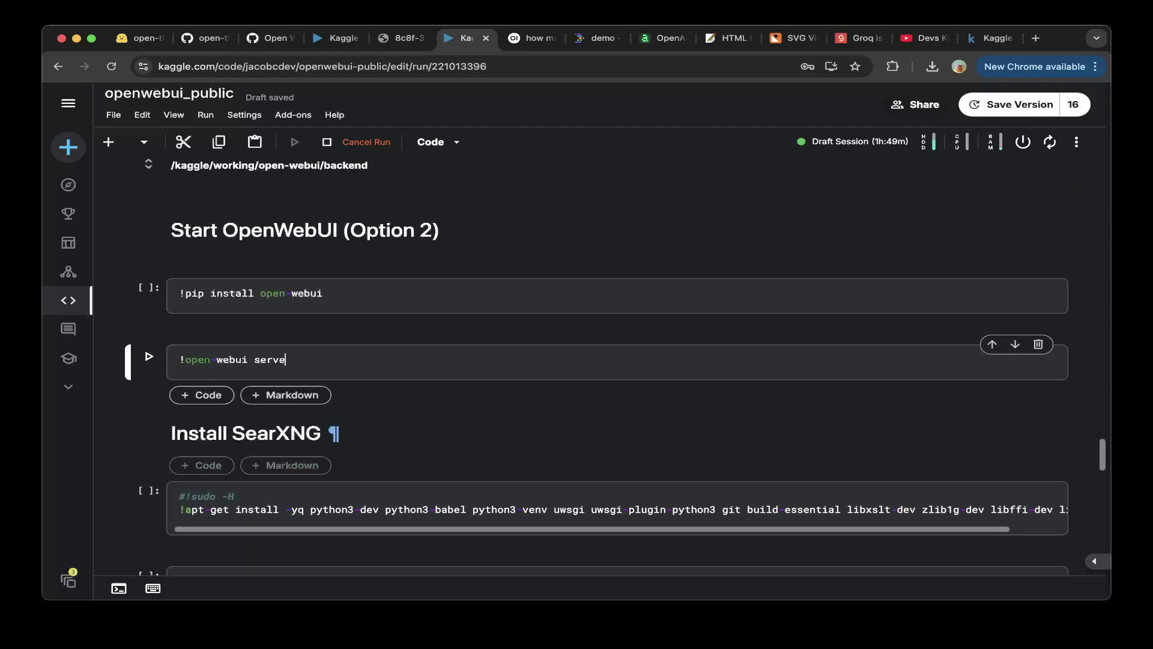
scroll(596, 364, "up", 1)
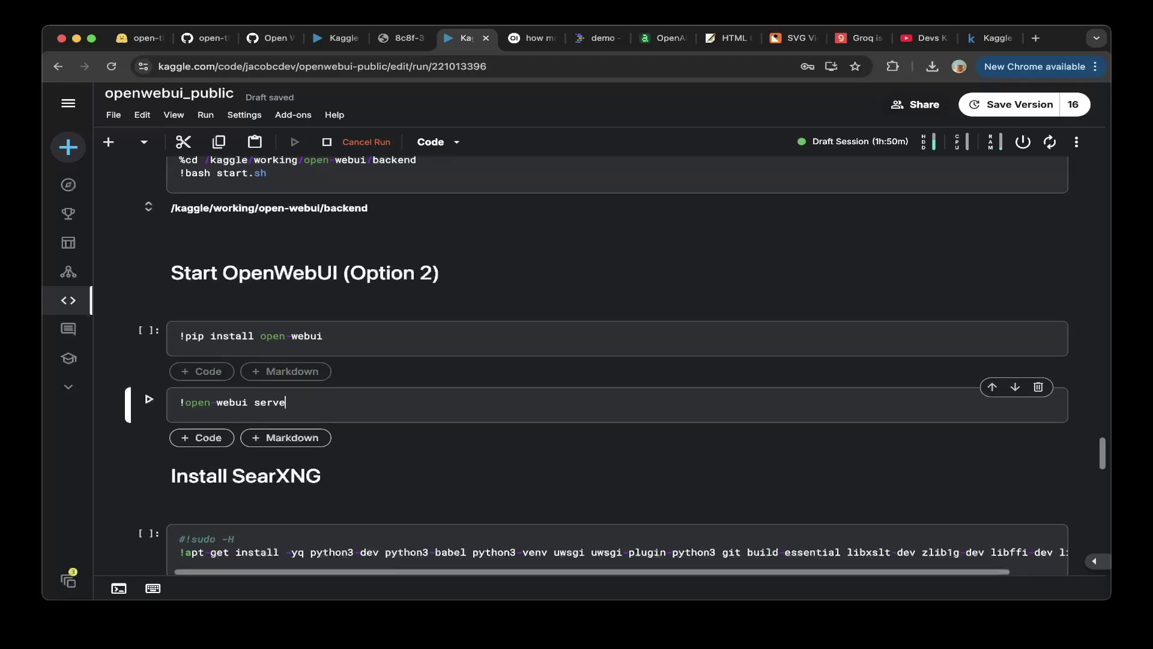
Switch to the Open WebUI chat about the letters in "alibaba" and review the model's reasoning and final answer.
left_click(532, 38)
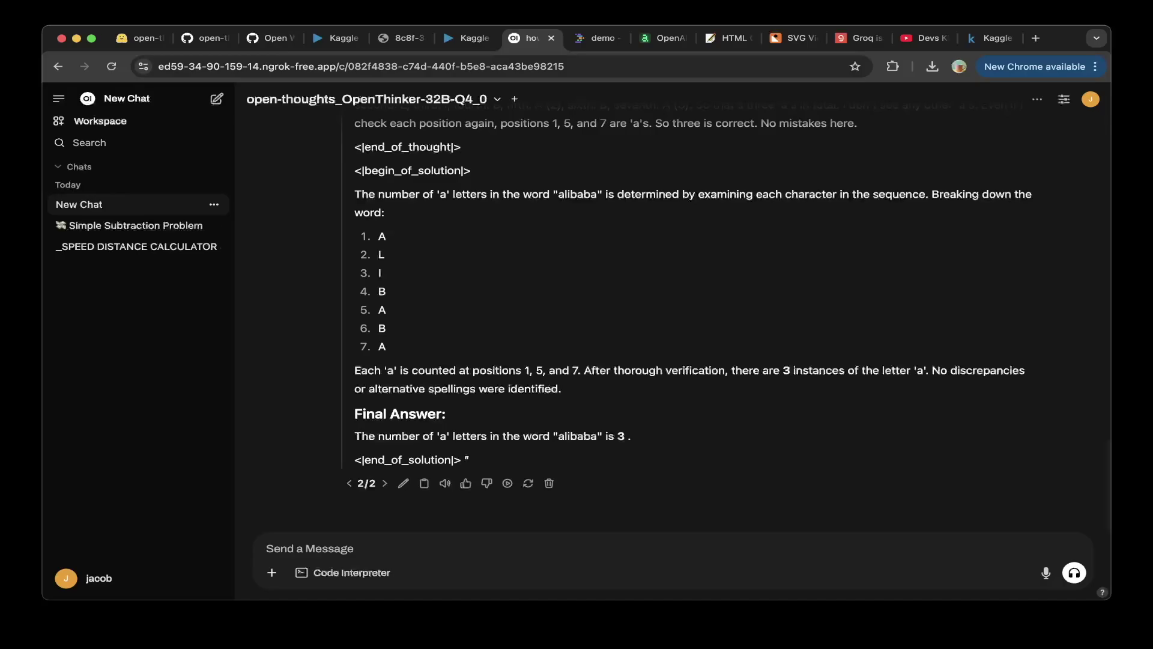
scroll(690, 324, "up", 15)
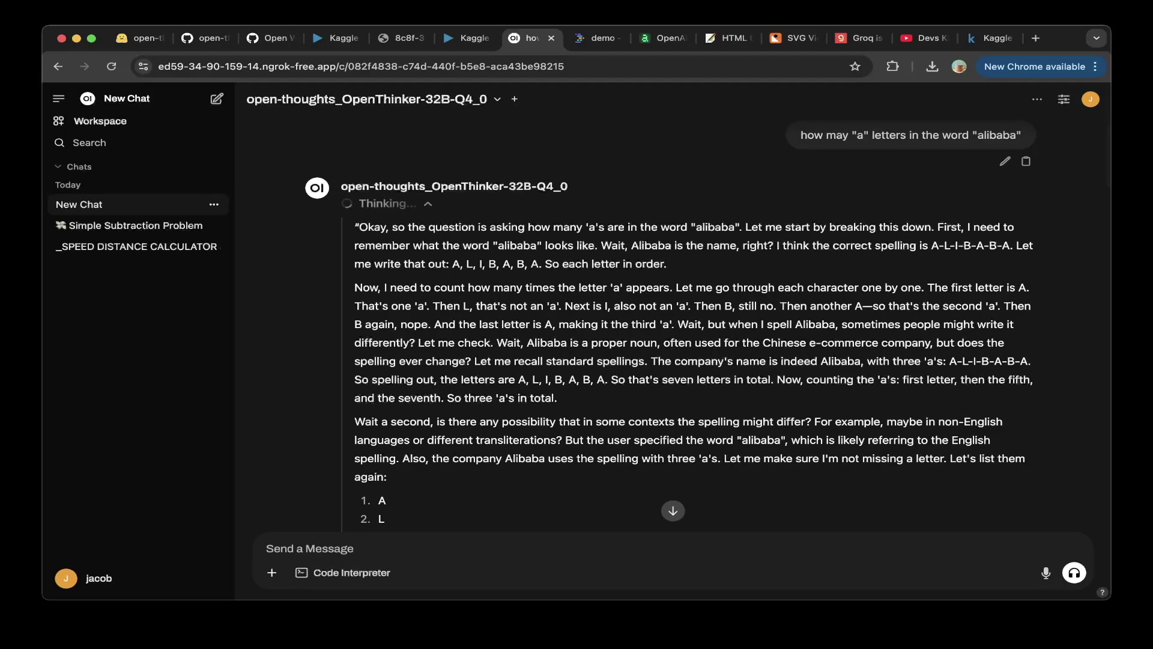
scroll(672, 324, "down", 4)
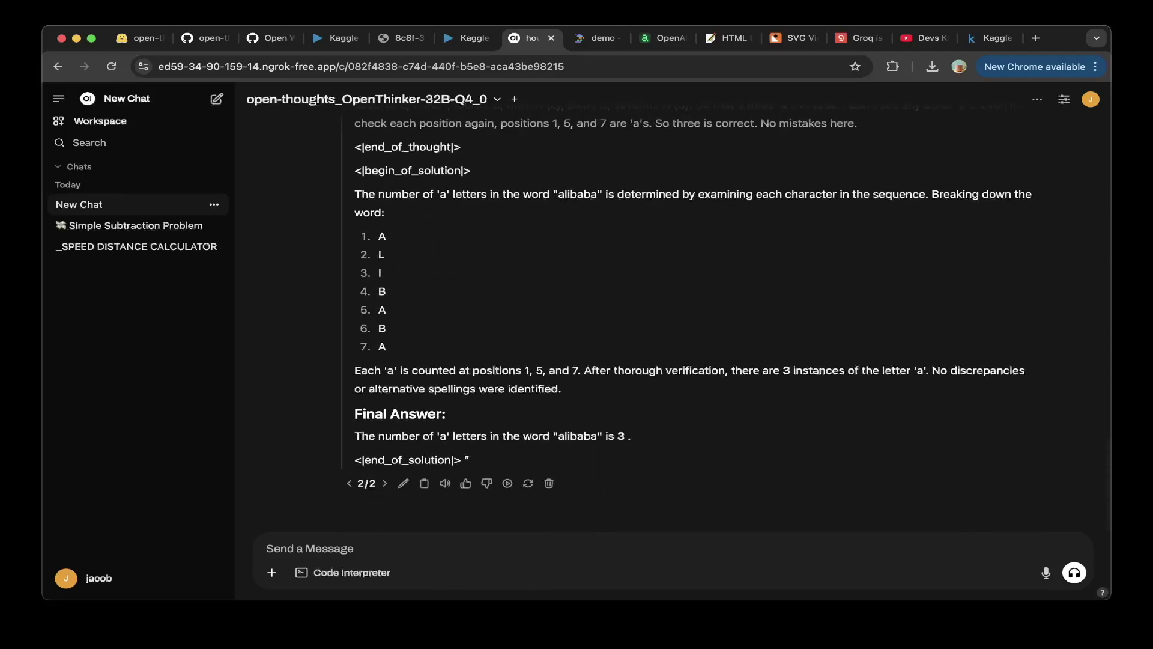
left_click_drag(401, 436, 631, 436)
left_click(631, 436)
Open the Simple Subtraction Problem chat and review the prompt, the model's reasoning and its concluding solution.
left_click(134, 225)
scroll(688, 324, "up", 15)
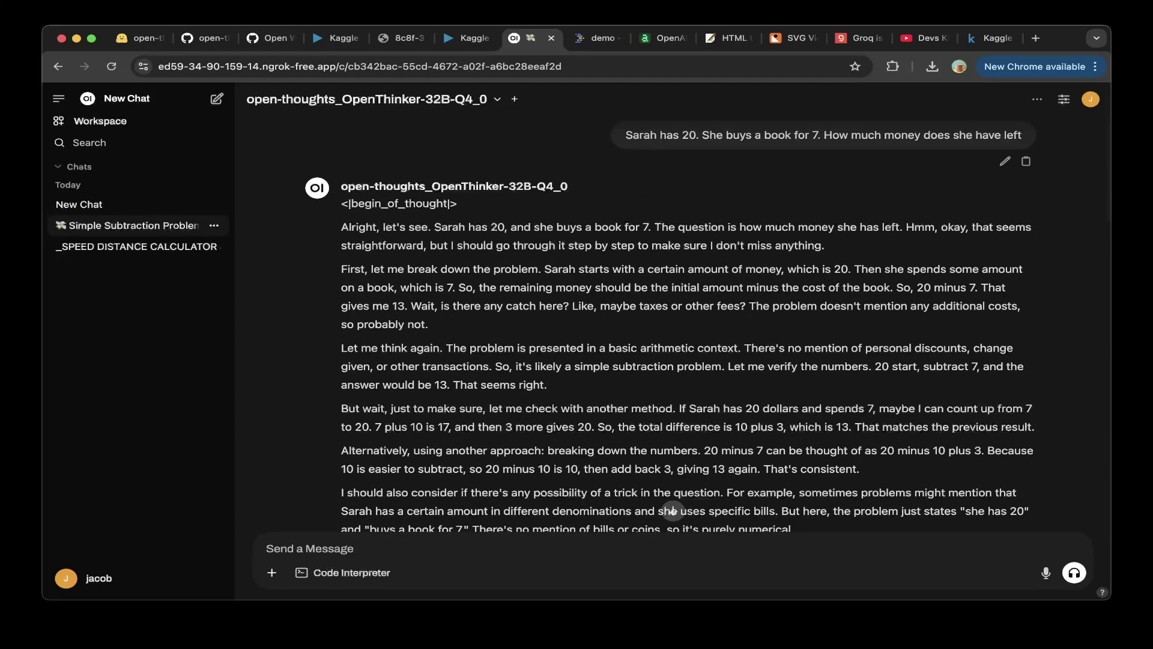
left_click(672, 510)
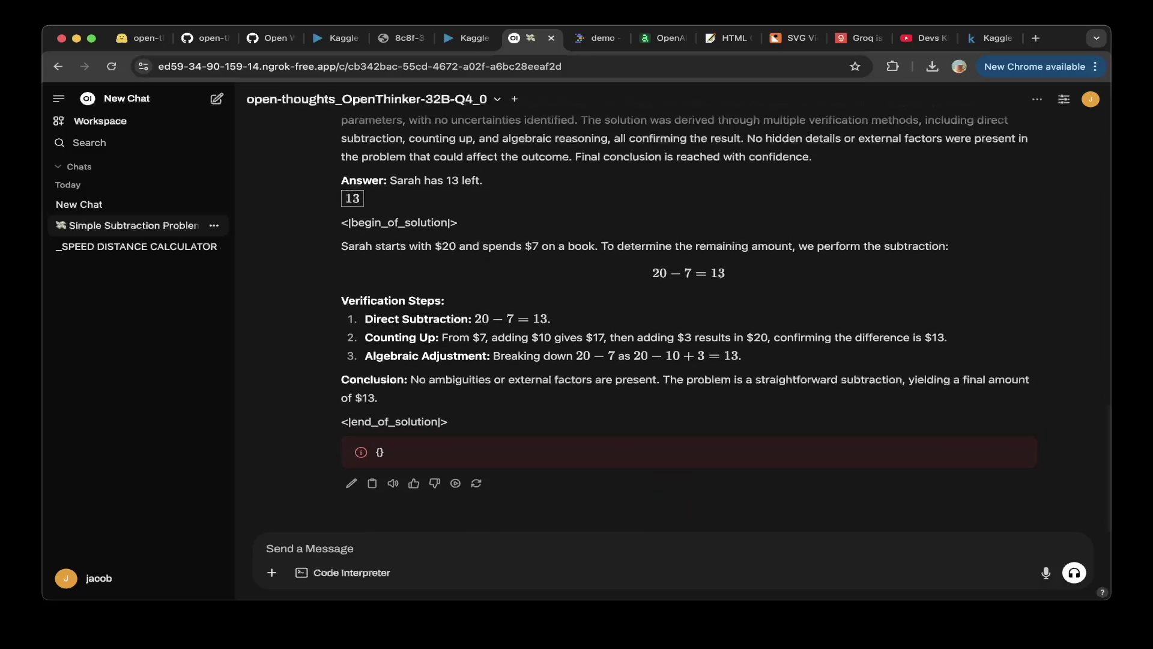
Open the _SPEED DISTANCE CALCULATOR chat and review the train problem prompt, the model's reasoning and its final solution.
left_click(129, 246)
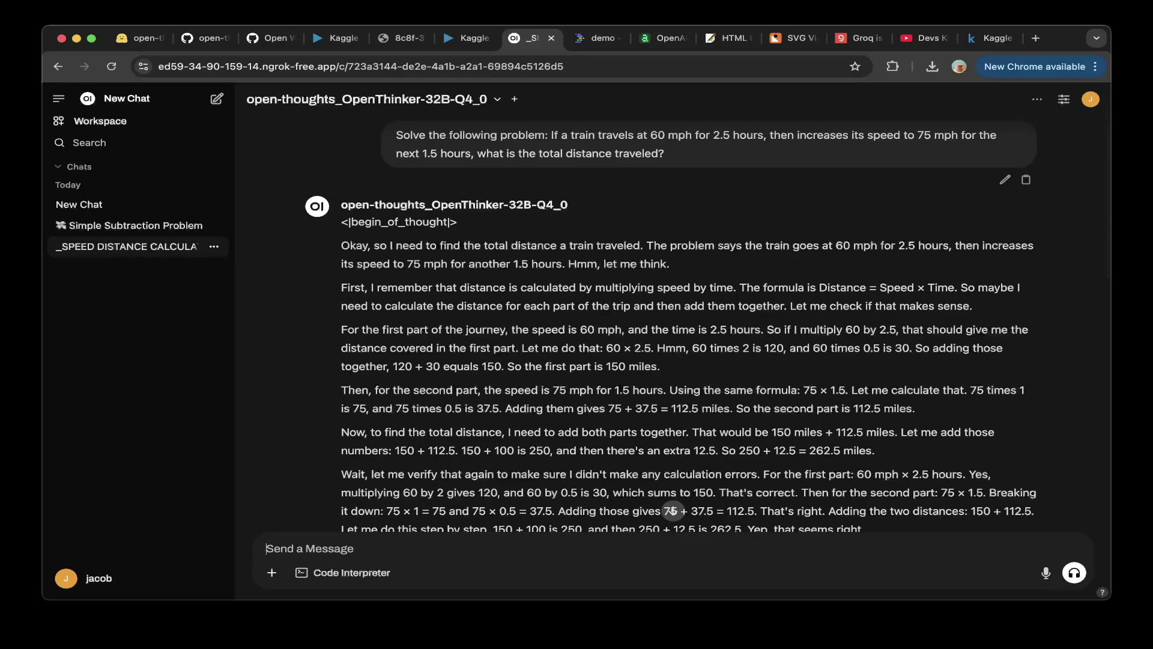
scroll(689, 319, "down", 10)
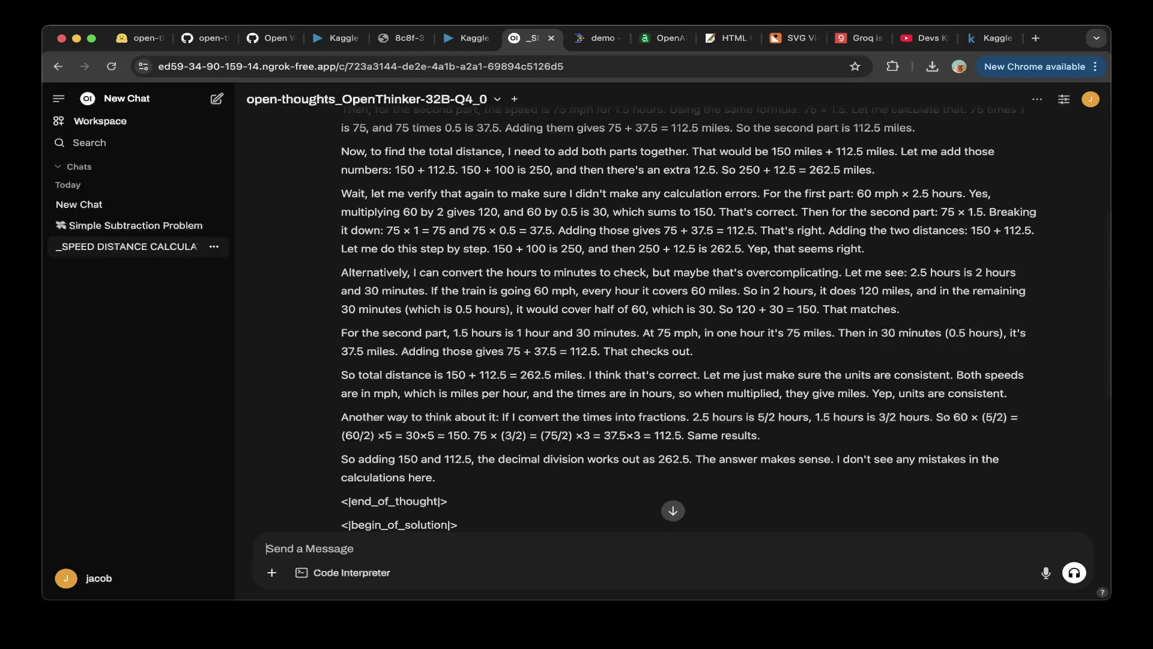
scroll(688, 318, "up", 4)
scroll(688, 319, "down", 10)
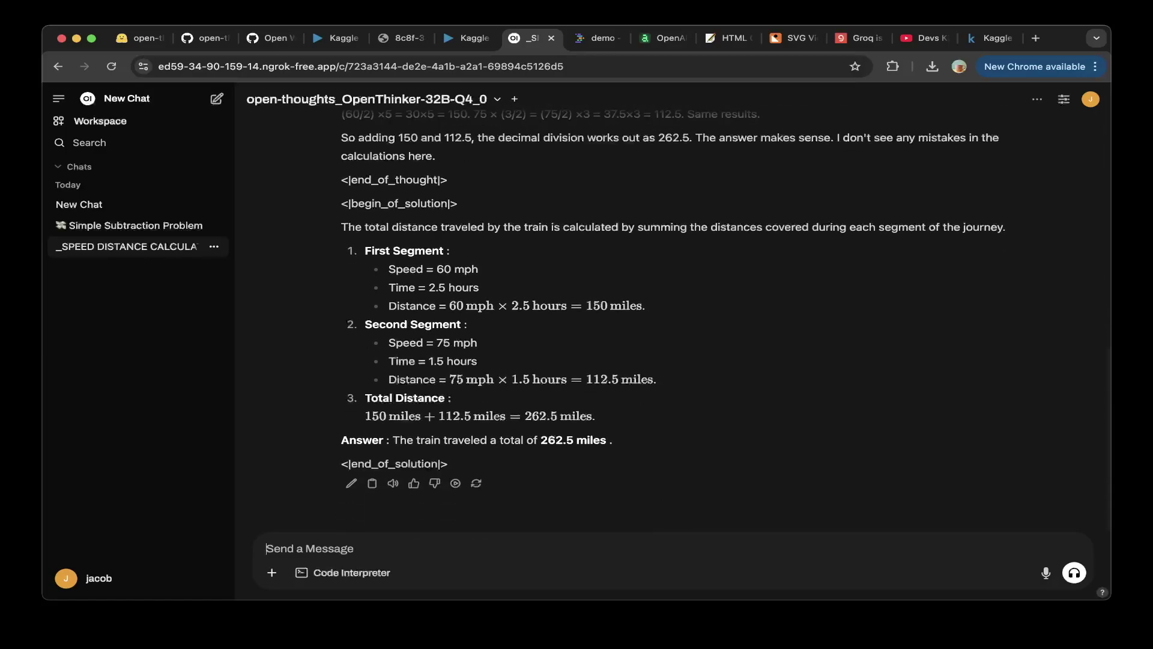
scroll(671, 511, "up", 15)
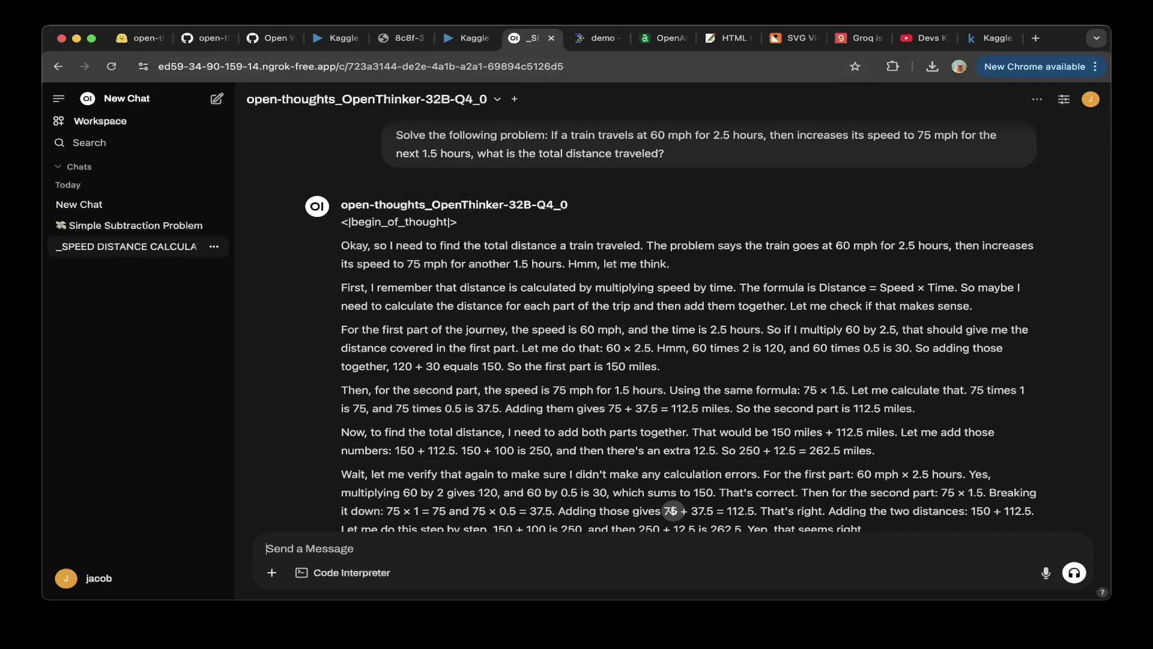
Check the GitHub discussion about Open WebUI not displaying DeepSeek reasoning content, and return to the speed distance chat.
left_click(270, 38)
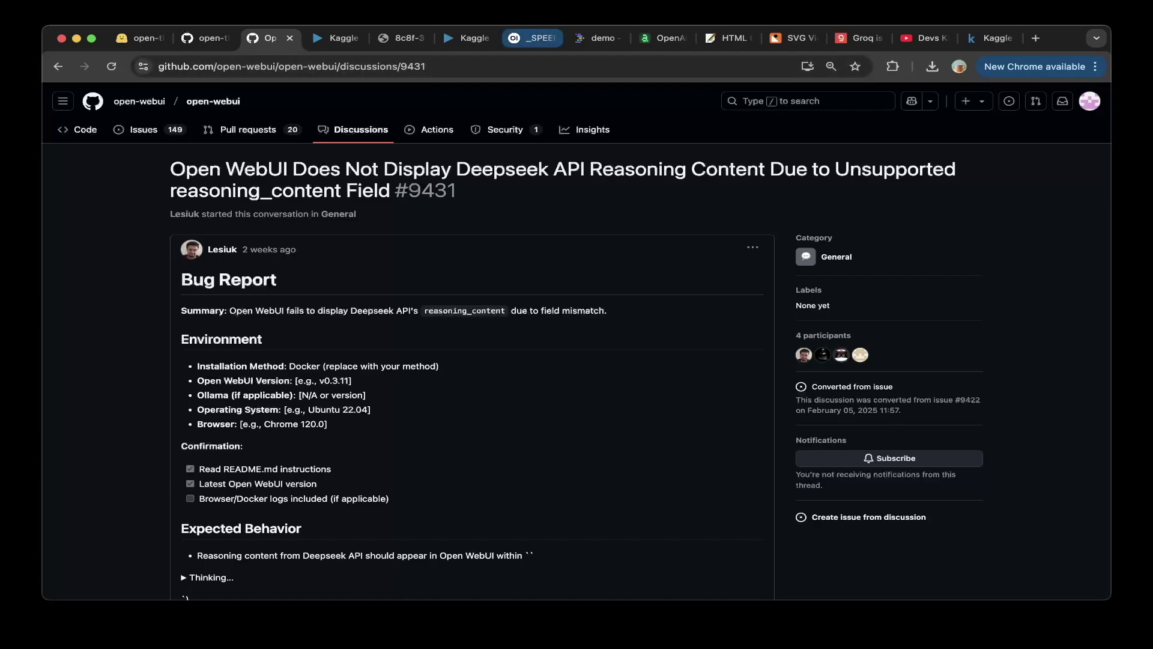
left_click(532, 38)
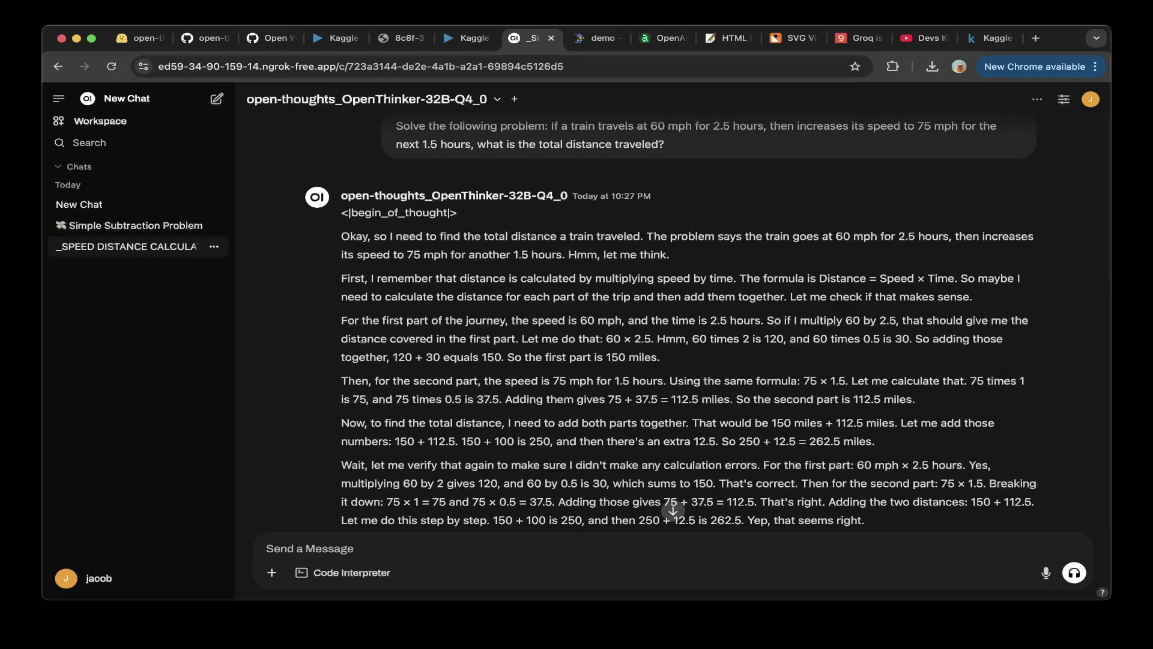
scroll(672, 324, "up", 1)
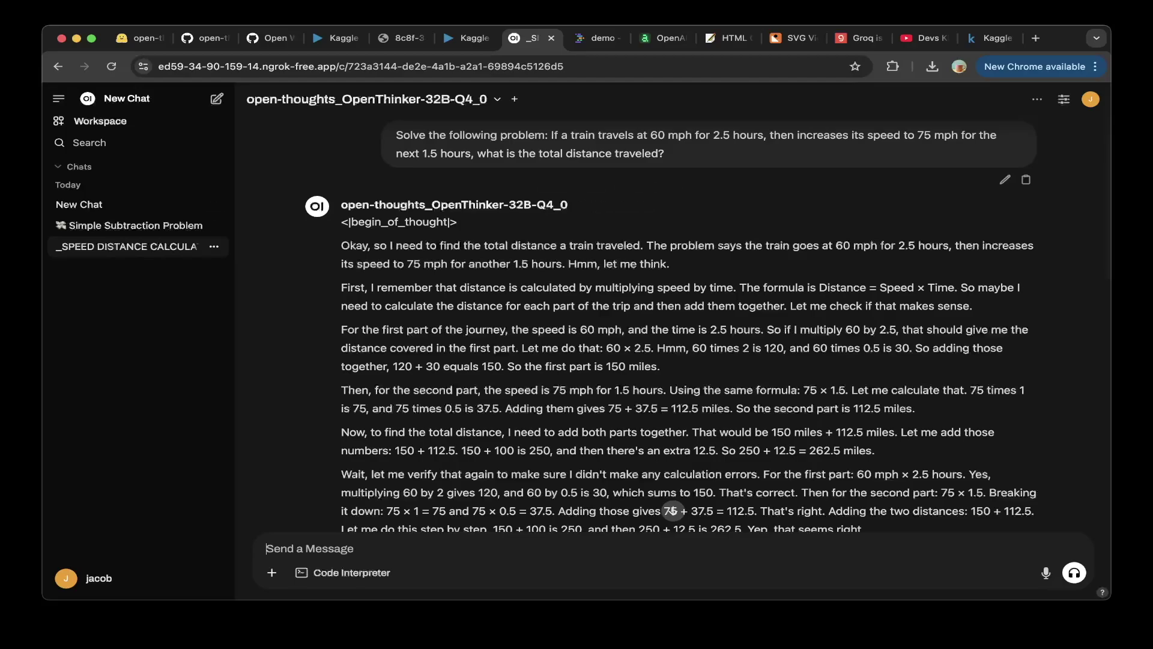
Examine the system prompt in the general settings through to its <think> output format section, and close the settings.
left_click(1090, 99)
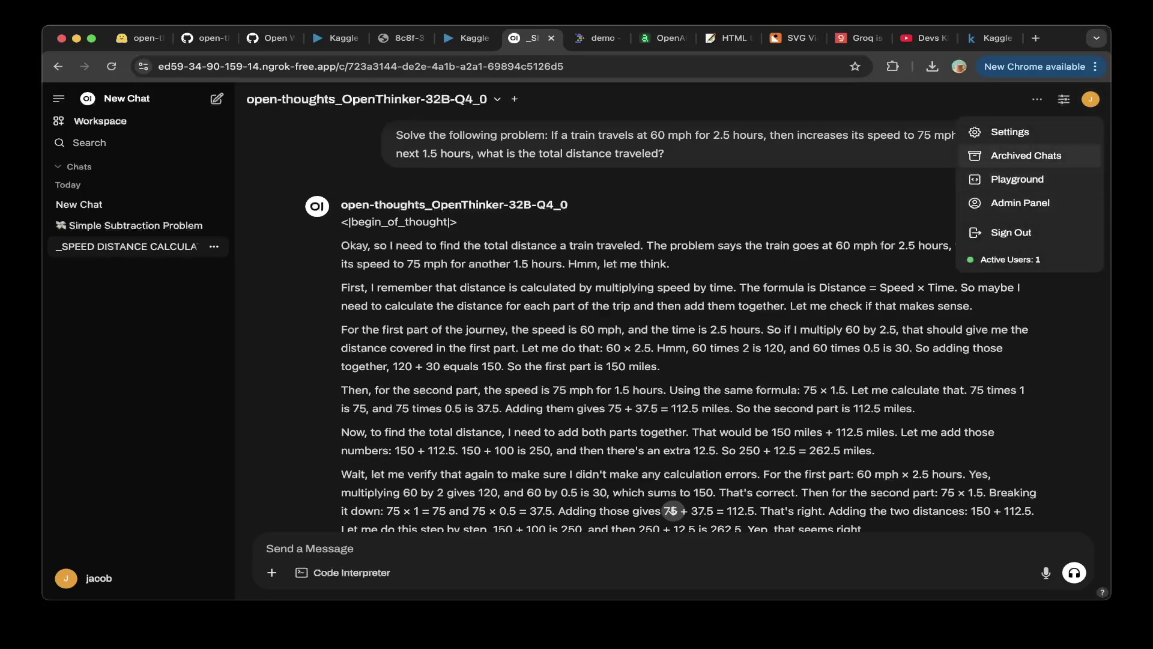
left_click(1010, 132)
scroll(640, 348, "down", 10)
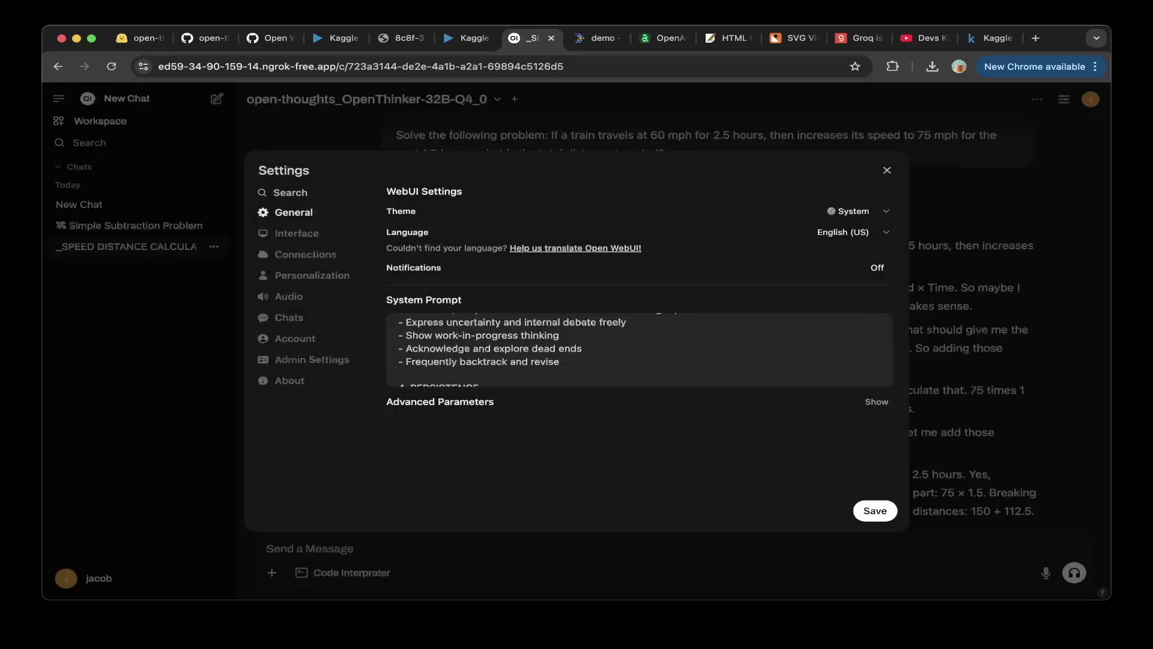
scroll(639, 349, "down", 2)
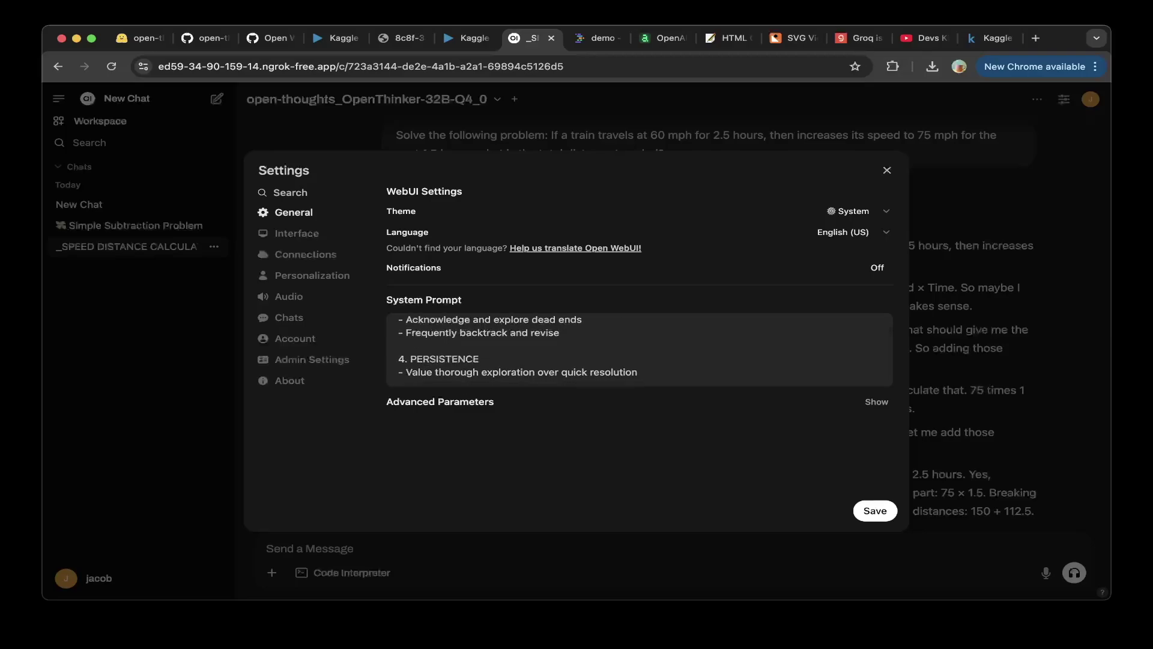
scroll(639, 349, "up", 2)
scroll(639, 348, "down", 3)
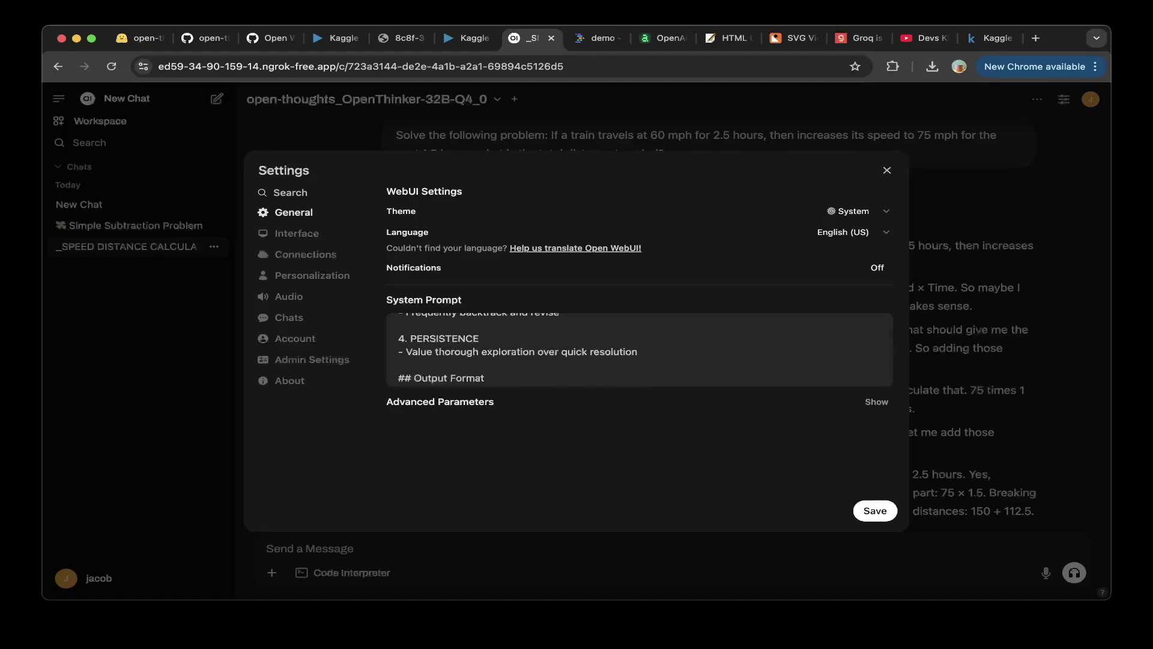
scroll(640, 350, "down", 5)
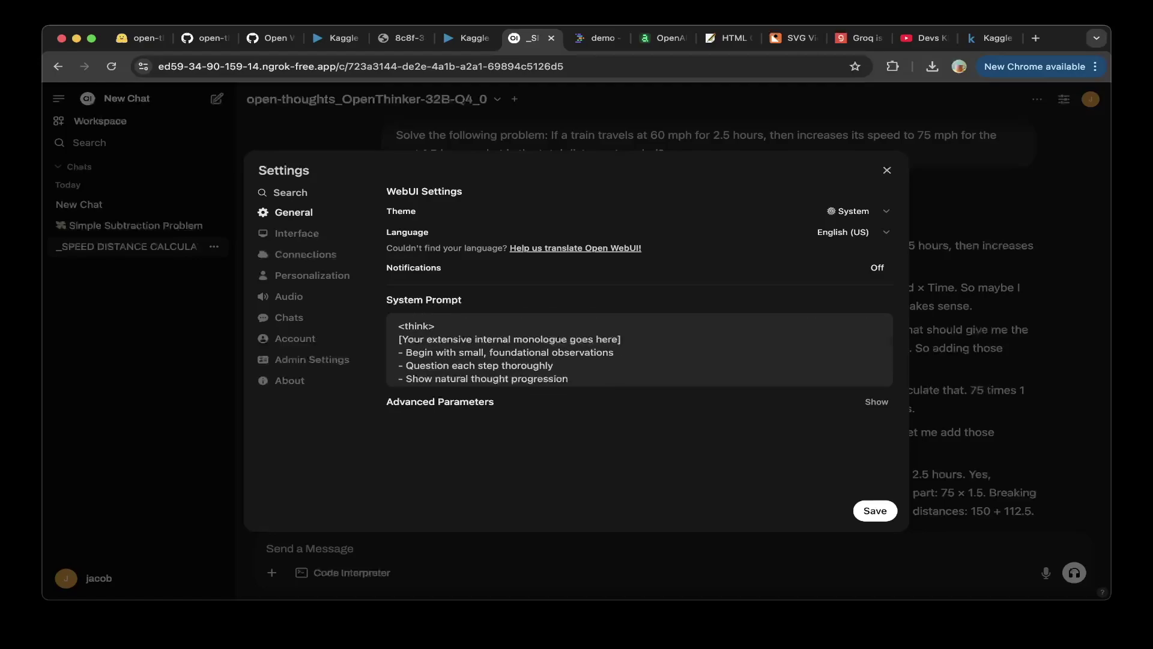
scroll(640, 348, "up", 1)
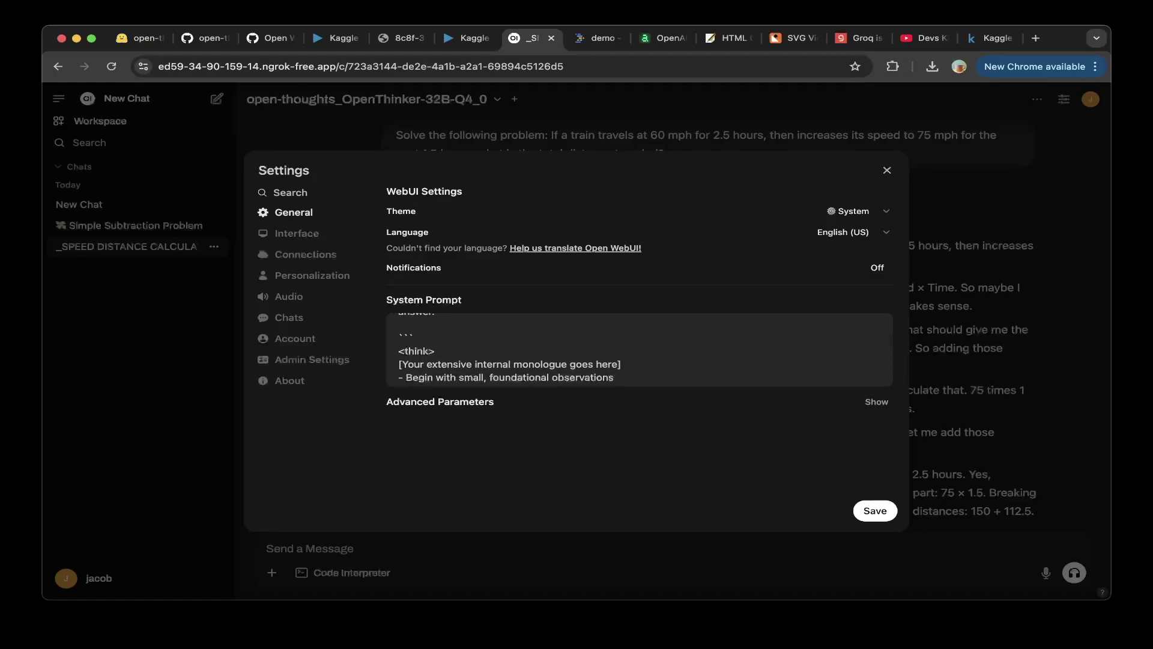
left_click_drag(398, 351, 435, 350)
left_click(435, 351)
key("Escape")
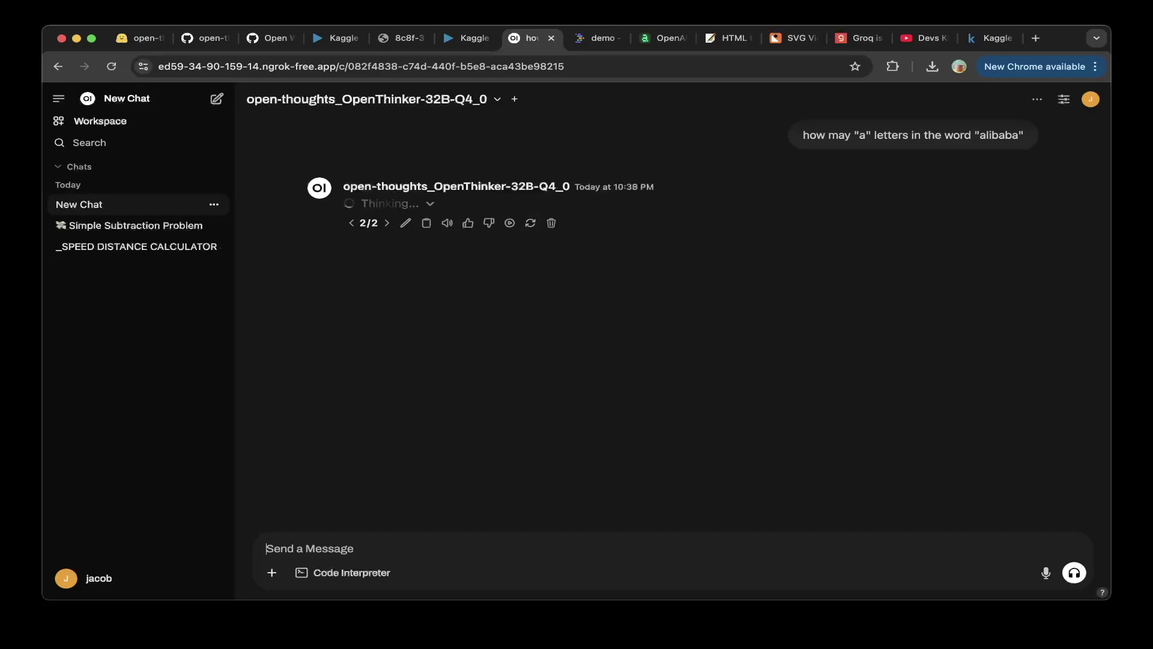
Review the "alibaba" letter-count chat, expanding the model's thinking and reading through its reasoning to the solution.
scroll(670, 321, "down", 5)
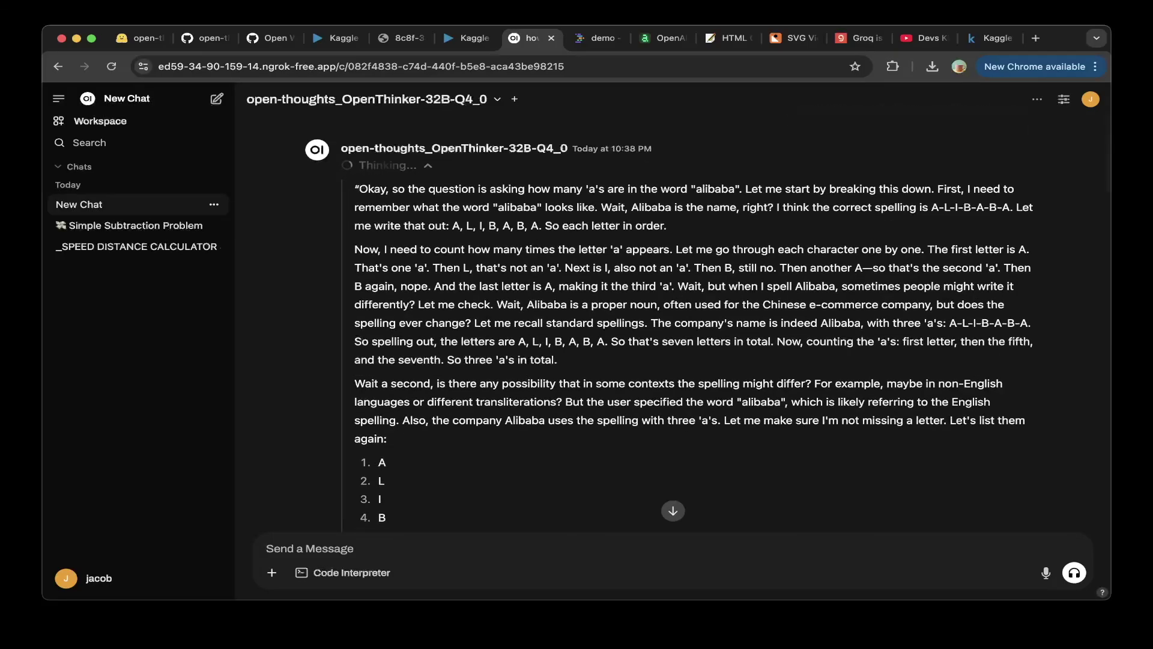
scroll(670, 321, "up", 5)
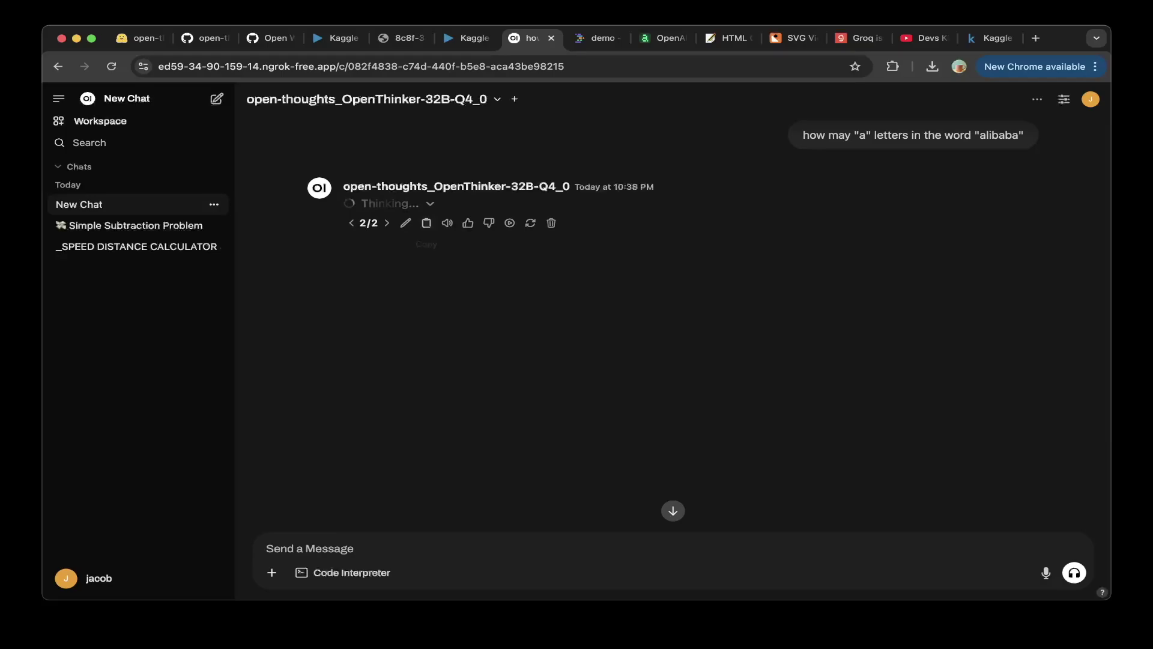
mouse_move(614, 186)
left_click(389, 203)
scroll(672, 511, "down", 15)
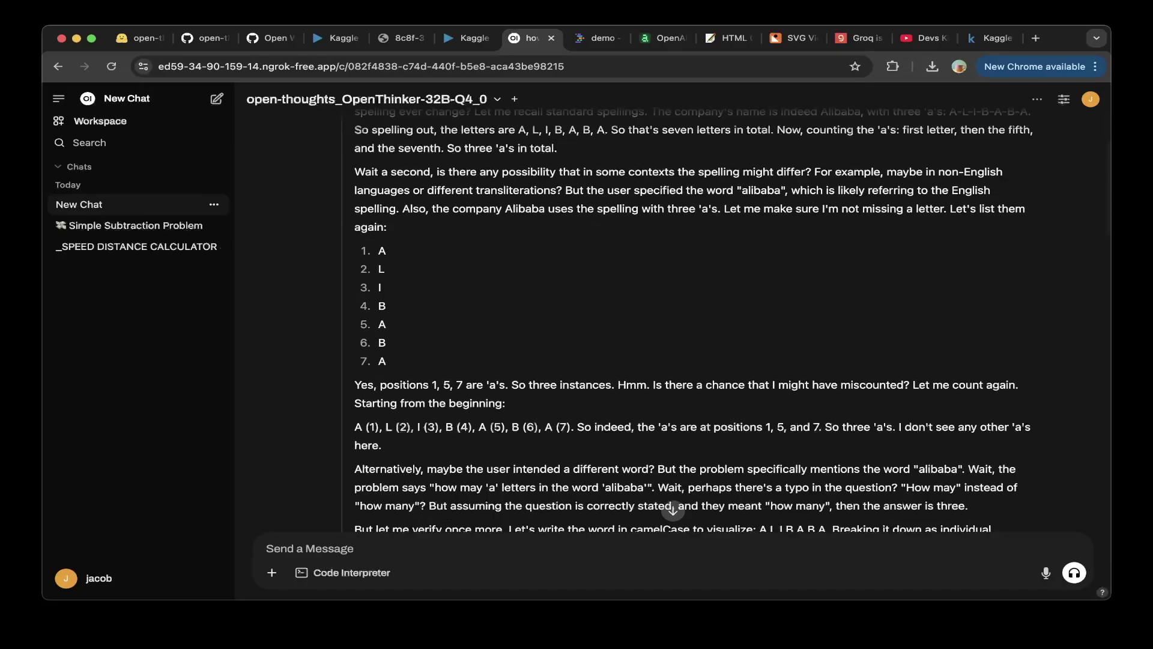
scroll(673, 511, "down", 5)
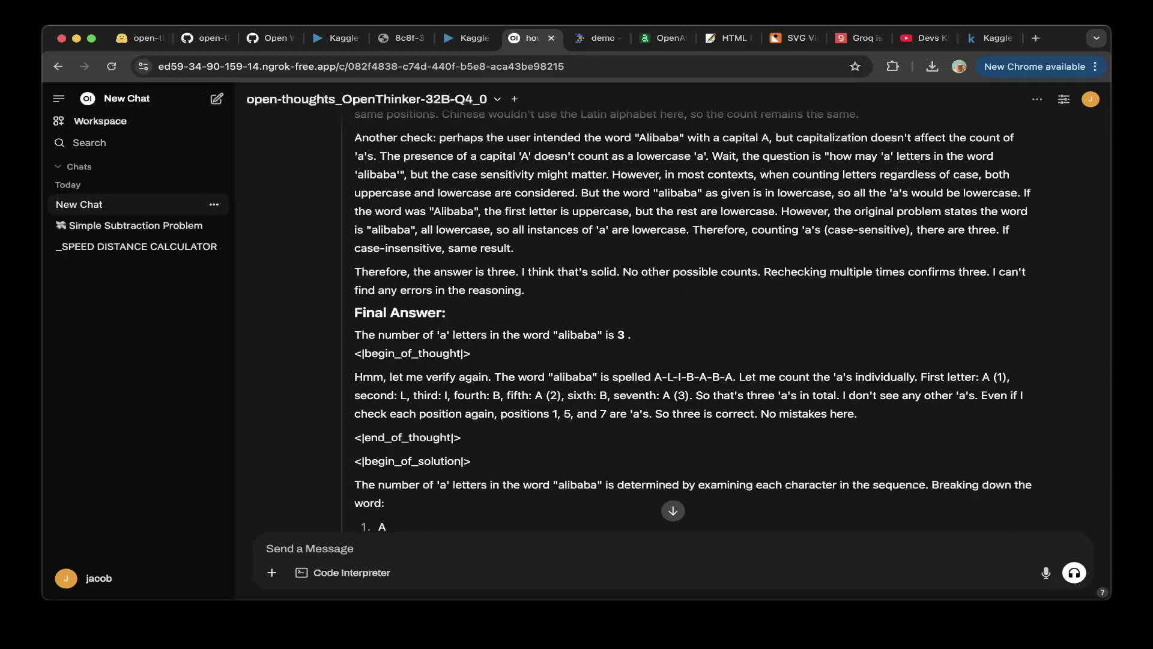
Switch to the IDX demo project to review aider's startup output, and check the Devs Kingdom YouTube search for hybrid videos.
key("ctrl+Tab")
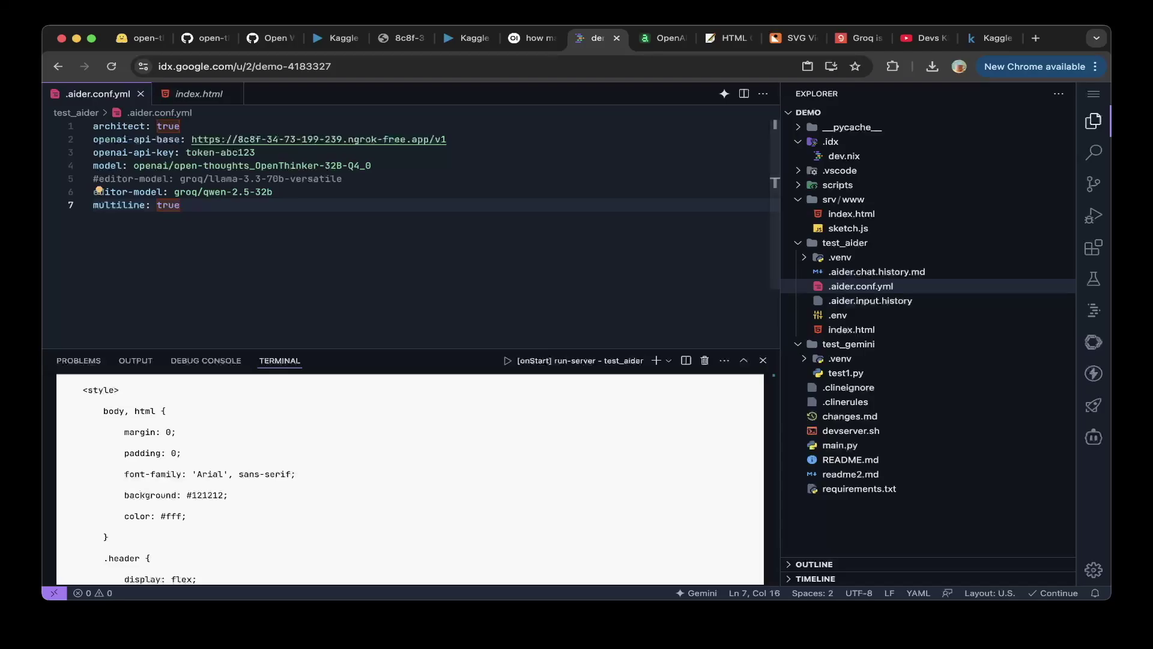
scroll(410, 479, "up", 15)
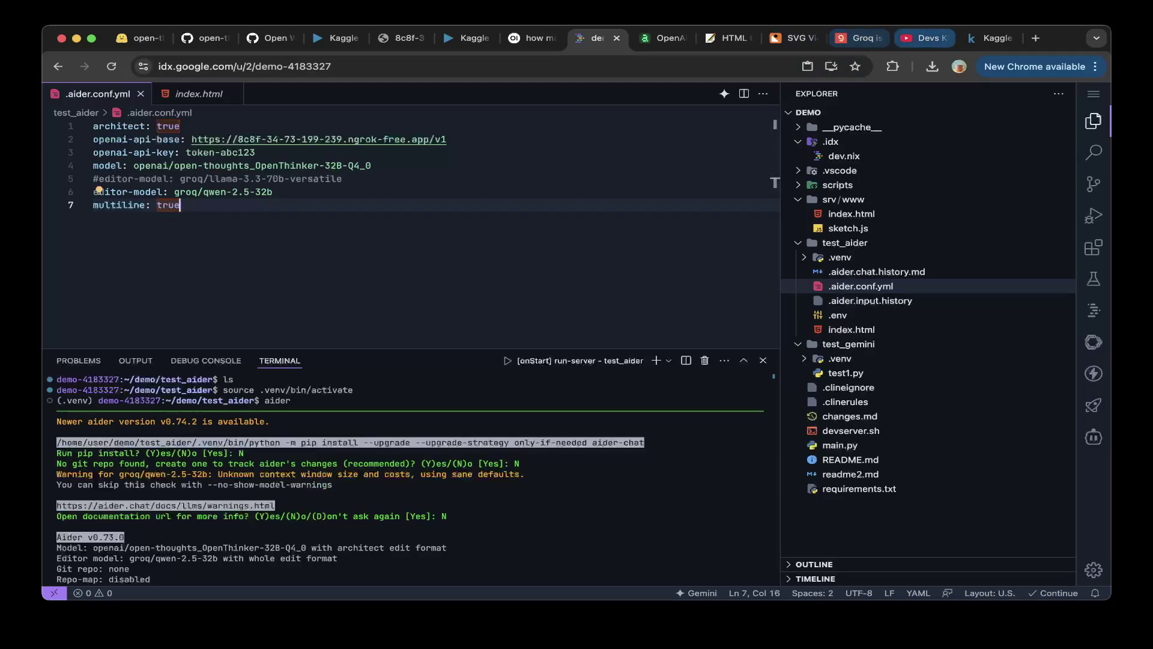
left_click(925, 38)
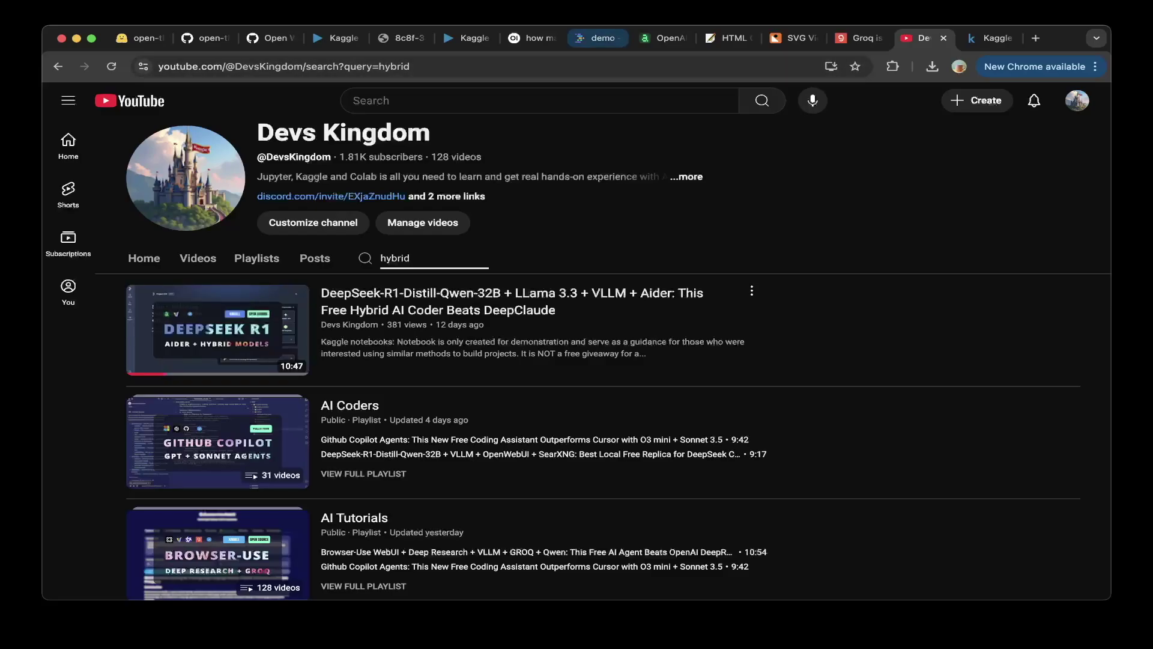
left_click(599, 38)
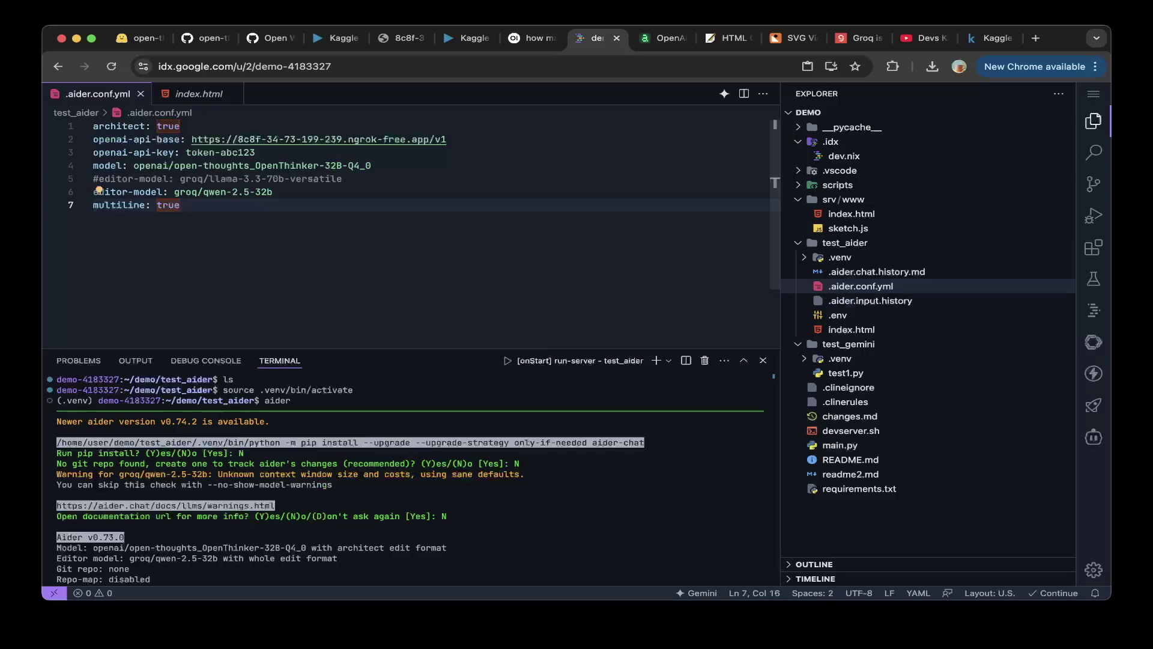
Examine the model and editor-model lines in .aider.conf.yml that pair OpenThinker-32B-Q4_0 with groq/qwen-2.5-32b.
left_click_drag(371, 166, 93, 166)
left_click(180, 205)
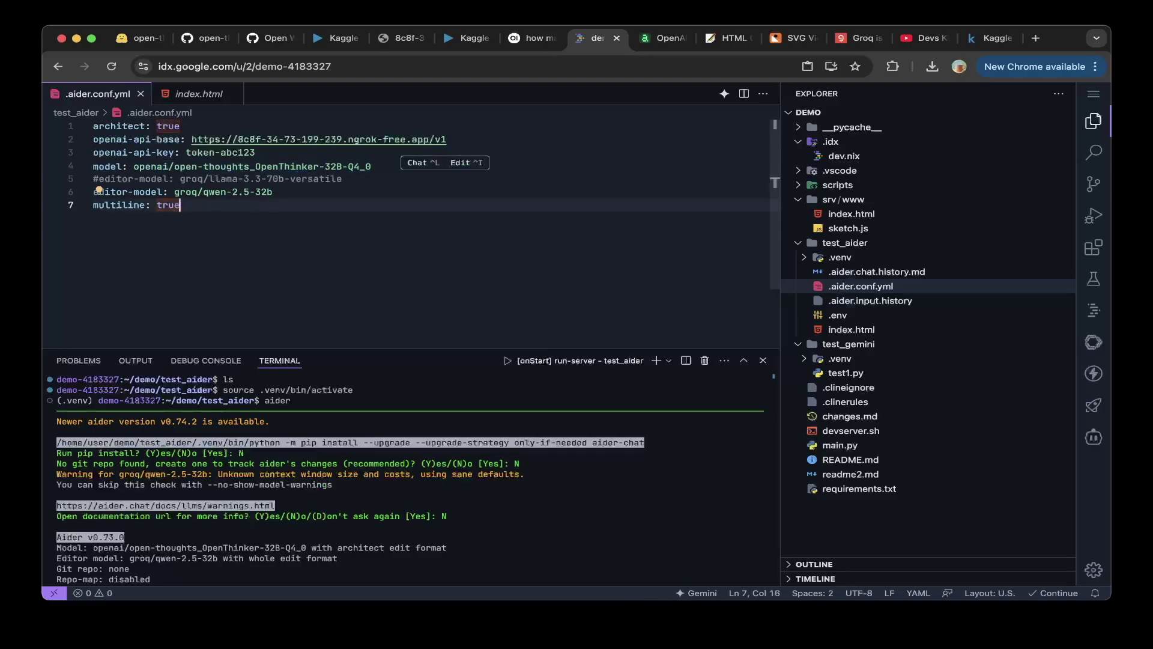
left_click(272, 191)
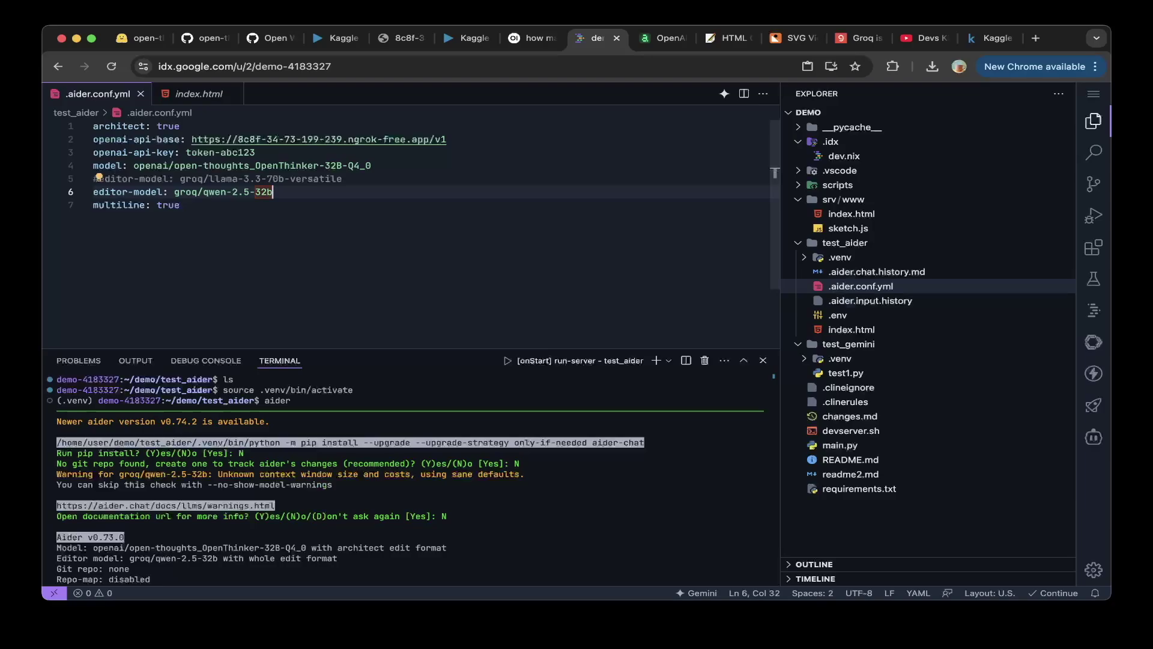
key("Down")
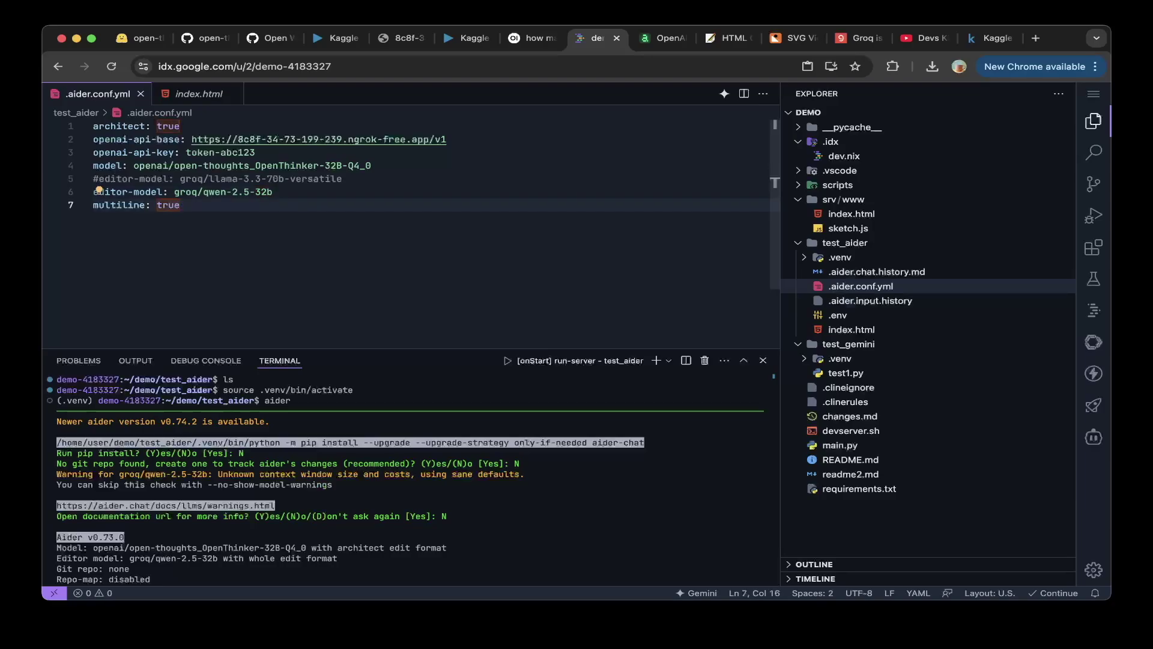
key("Up")
key("Up")
key("Up")
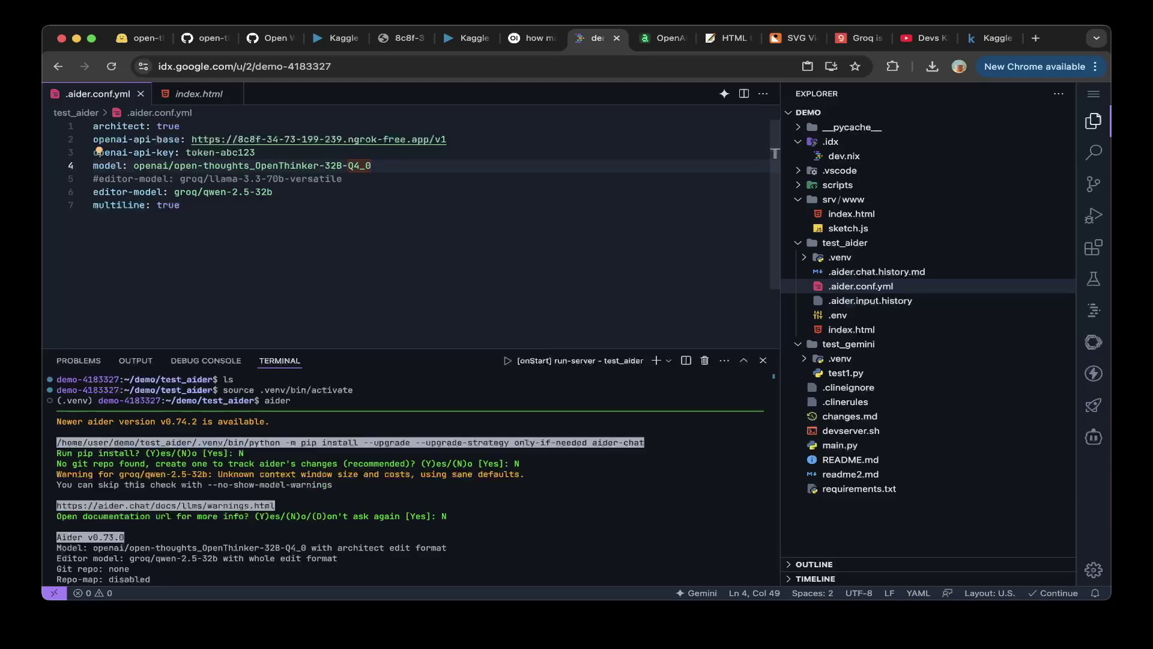
key("Down")
key("Down")
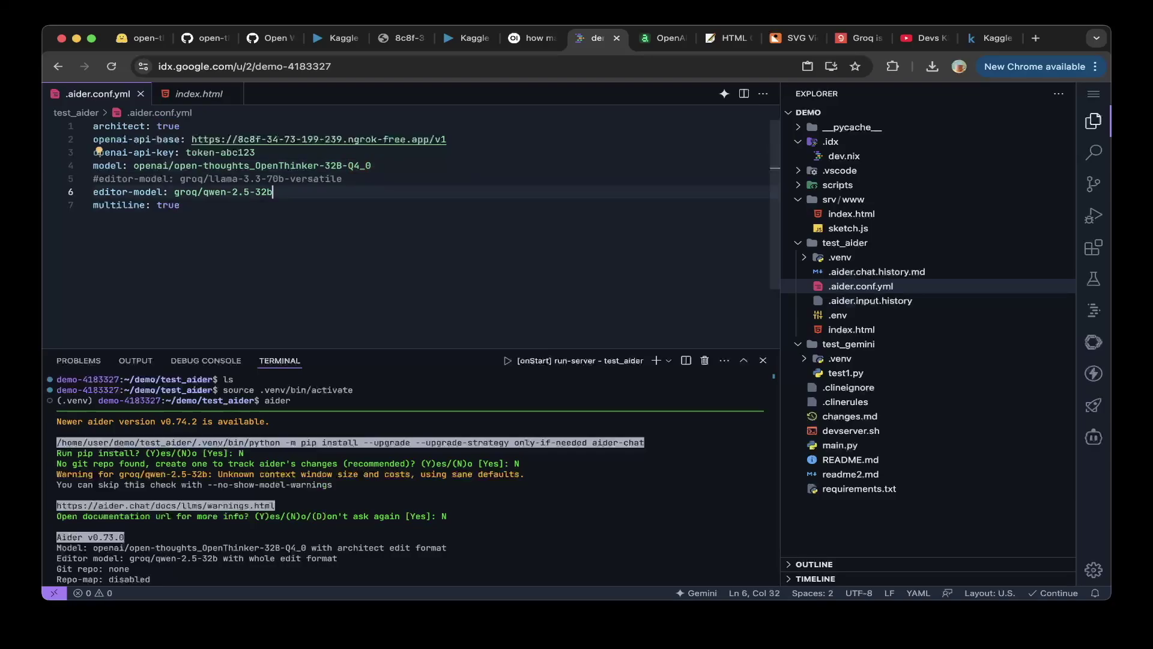
key("Down")
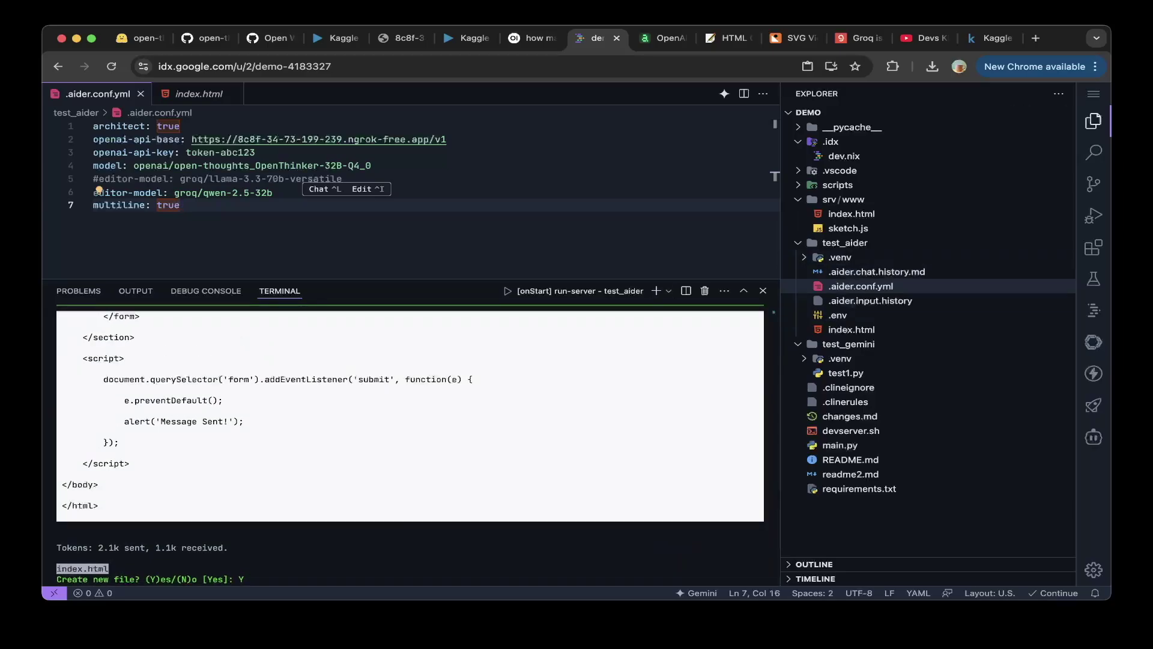
Open index.html in the test_aider folder and select all of its code.
left_click(851, 329)
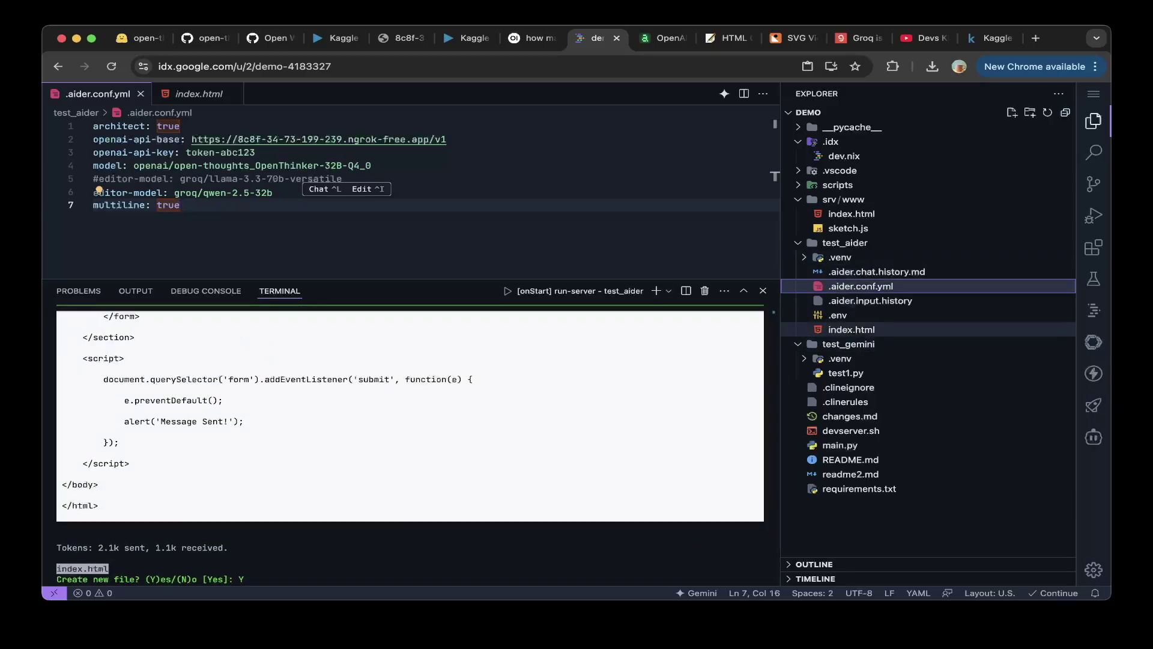
left_click(157, 205)
key("super+a")
Switch to HTML Online Viewer and review the CryptoTrade landing page code beside its rendered preview.
scroll(157, 205, "down", 2)
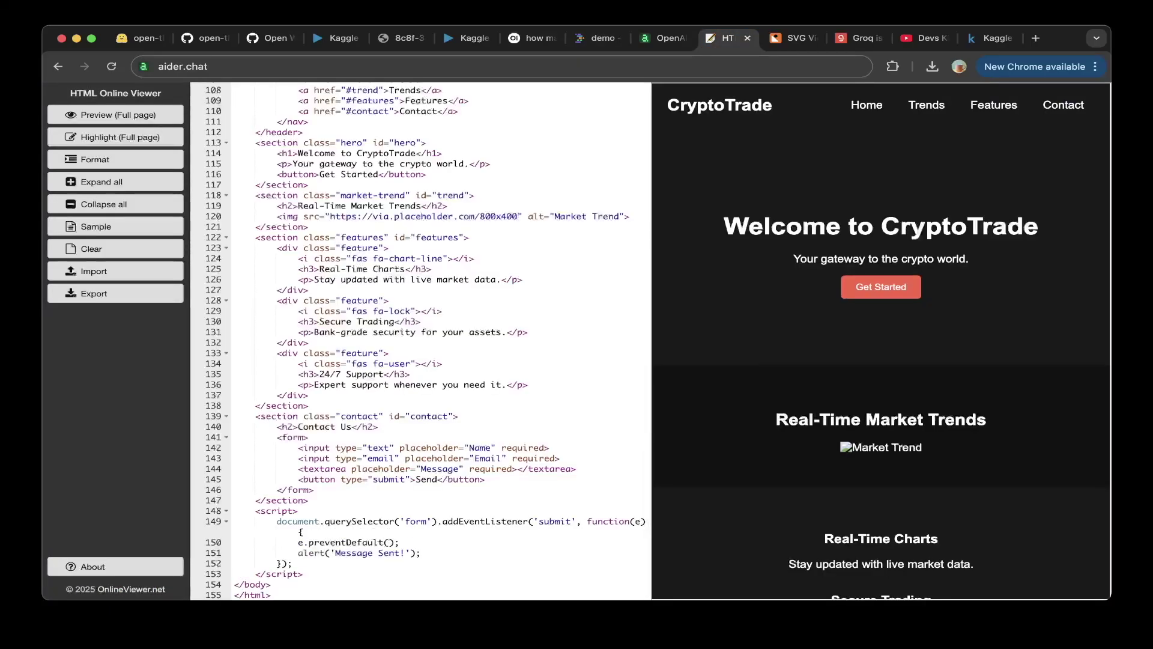
scroll(881, 341, "down", 7)
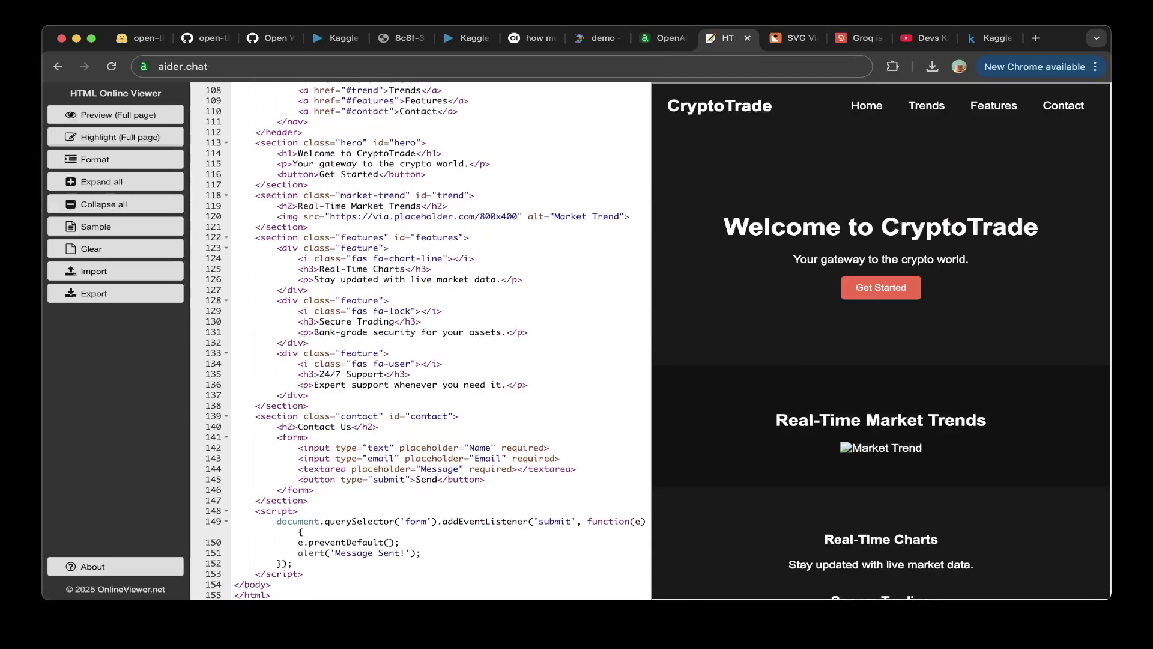
left_click(475, 195)
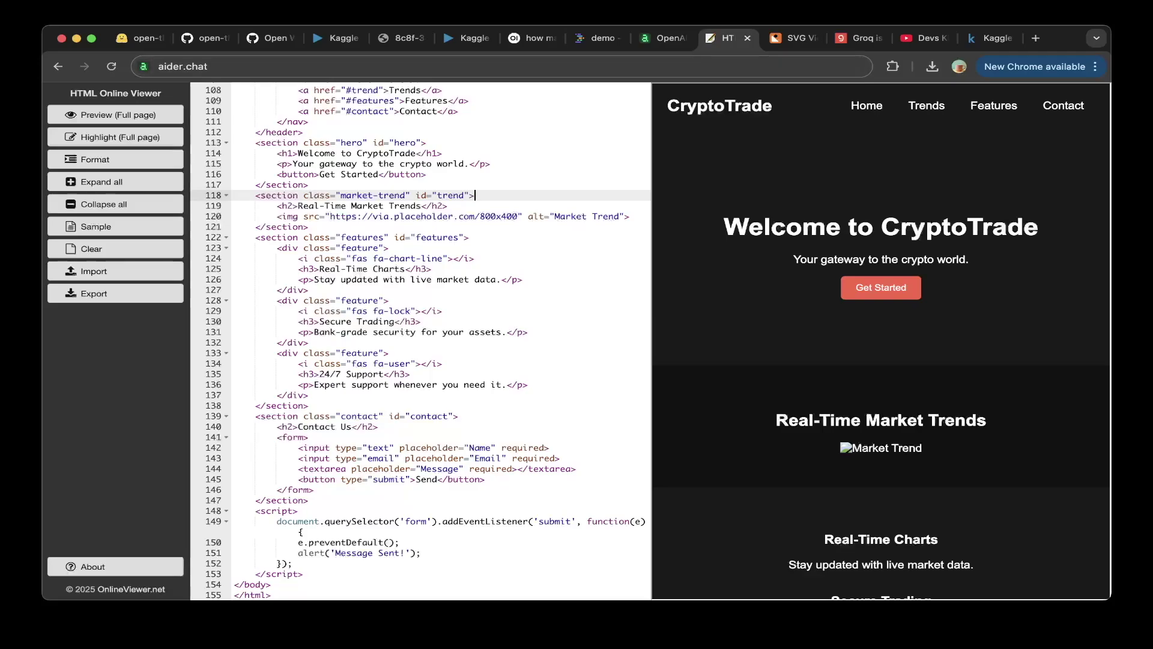
Return to the IDX project and review the beginning of index.html and aider's terminal output.
left_click(598, 38)
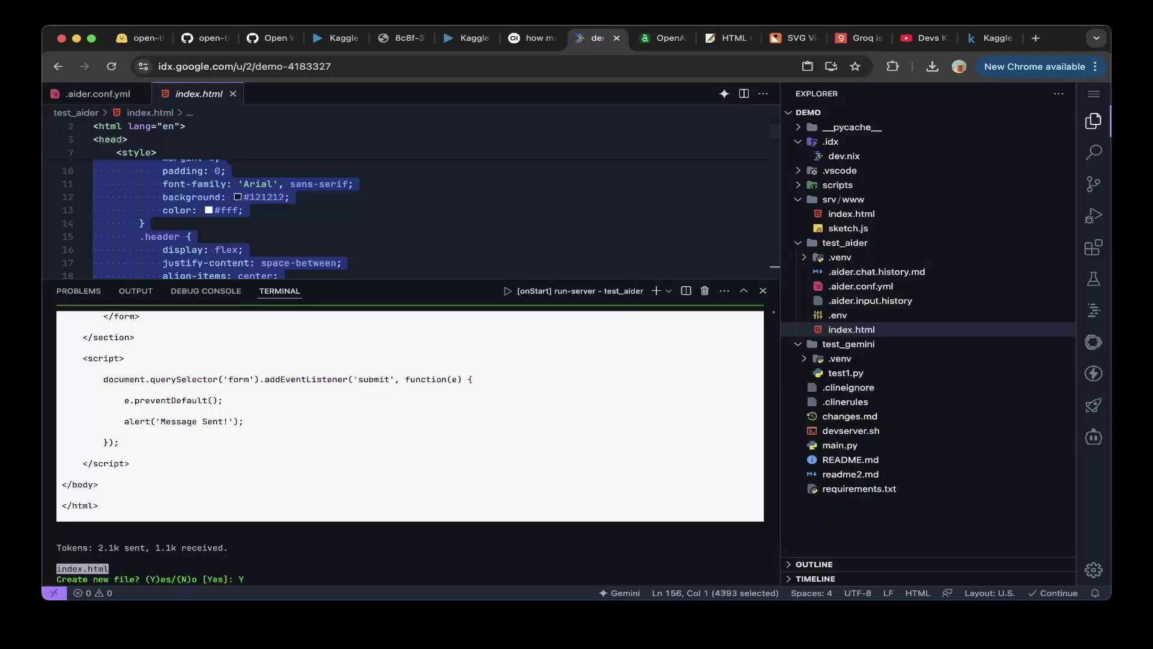
scroll(409, 444, "up", 20)
scroll(410, 198, "up", 3)
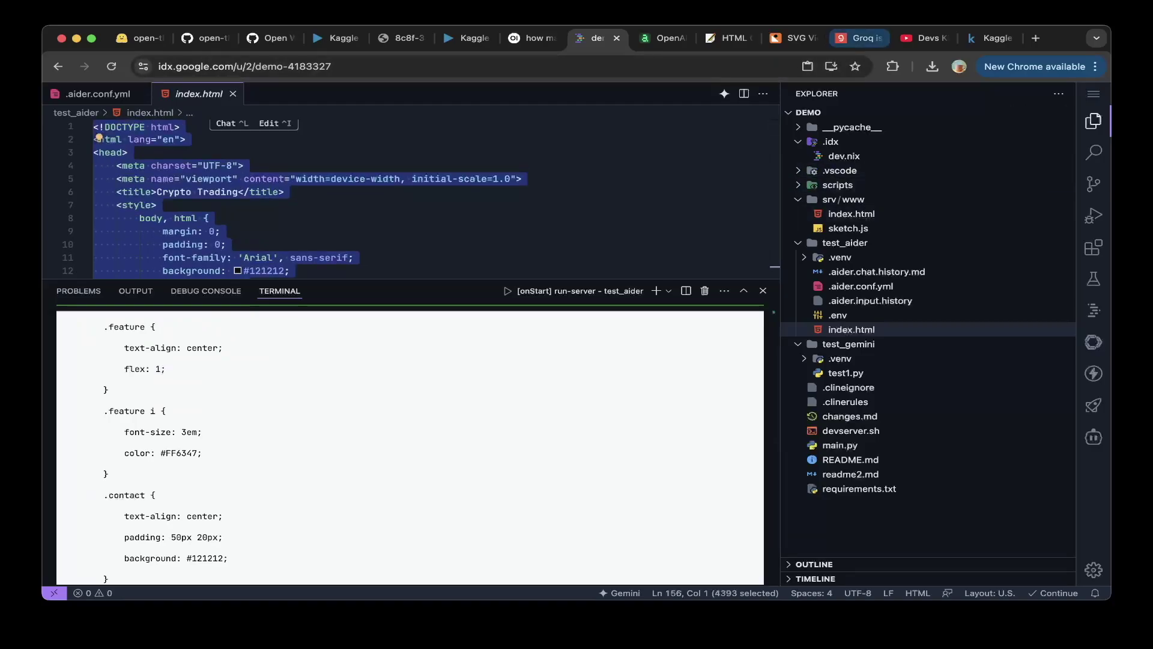
Switch to the Groq site and review the crypto landing page prompt and the beginning of Qwen-2.5-32b's generated HTML.
left_click(856, 38)
scroll(577, 360, "up", 5)
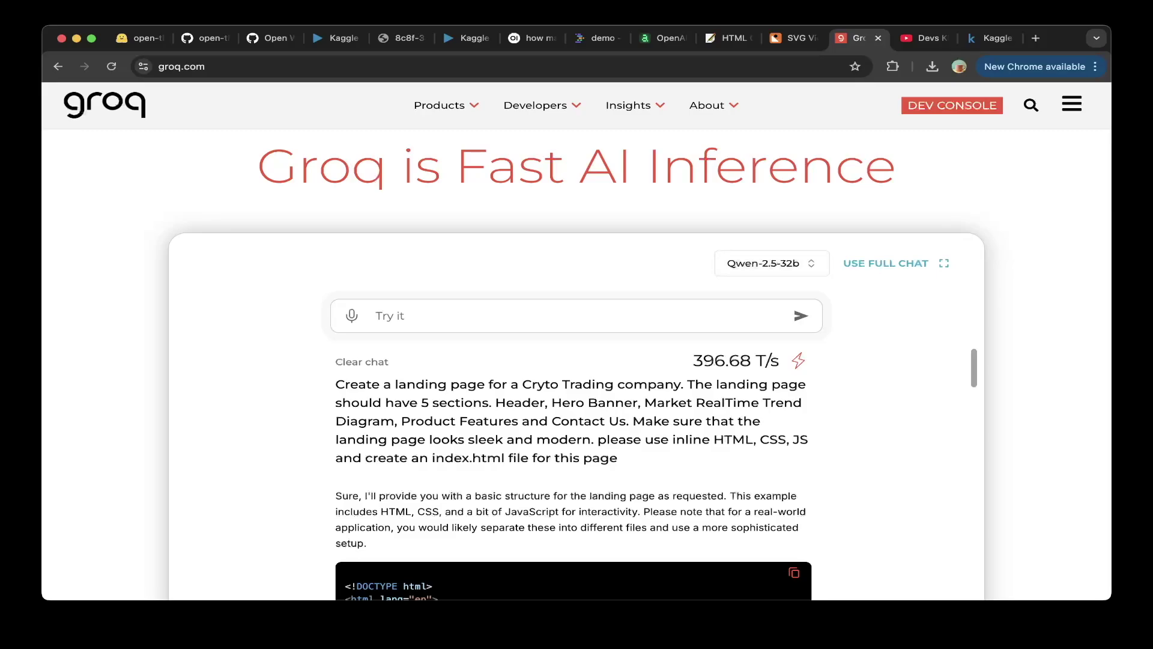
scroll(573, 475, "down", 3)
scroll(574, 474, "down", 3)
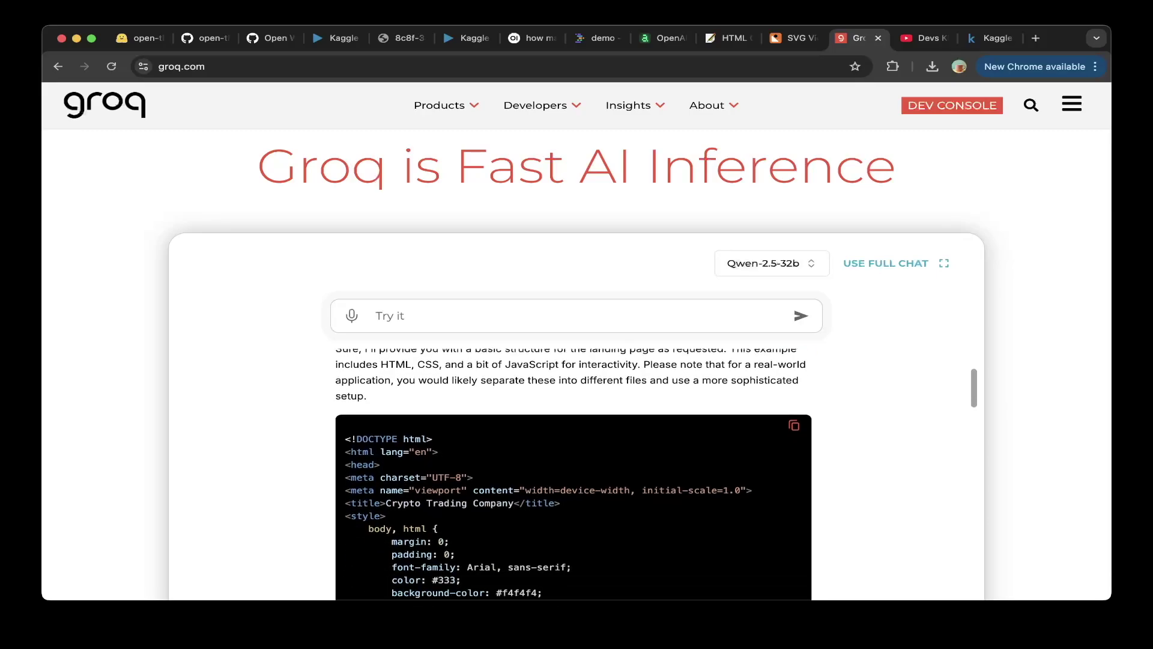
scroll(573, 474, "up", 2)
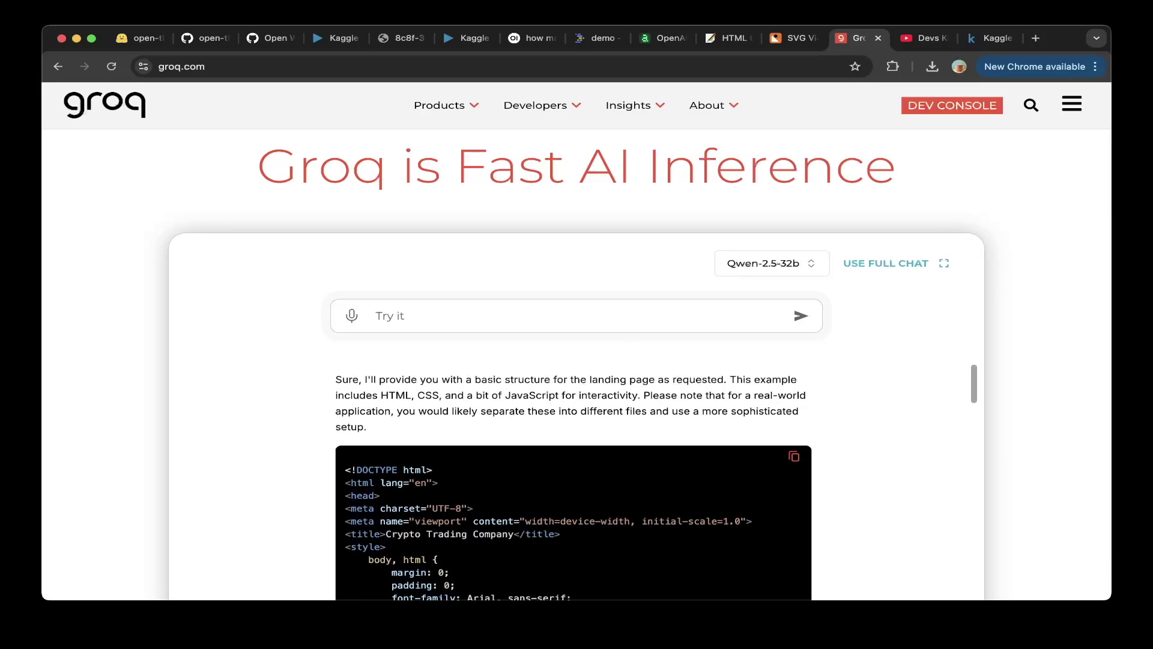
scroll(573, 474, "down", 1)
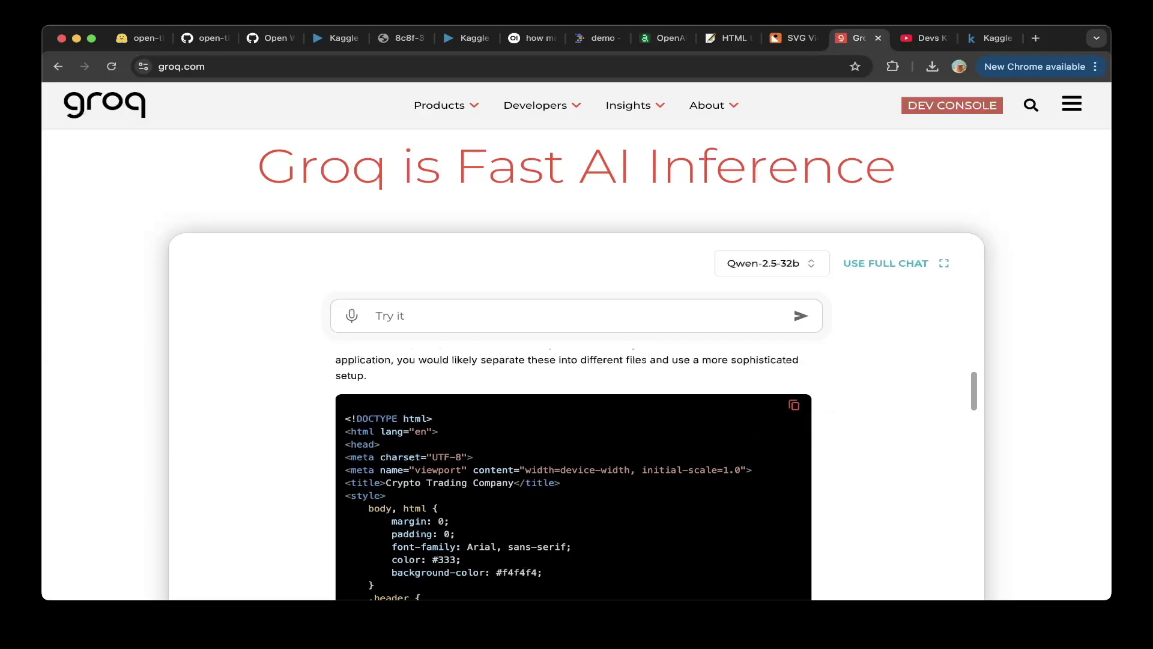
Replace all code in HTML Online Viewer with the Groq-generated landing page and review its rendered preview through the Contact Us section.
left_click(728, 38)
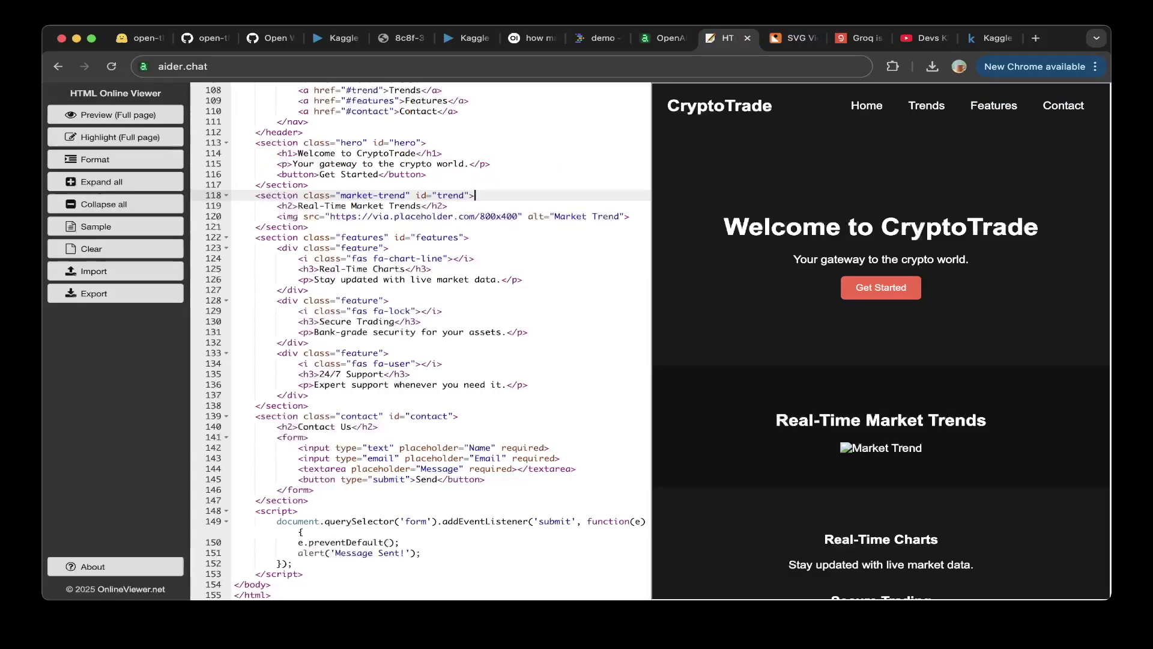
key("ctrl+a")
key("ctrl+v")
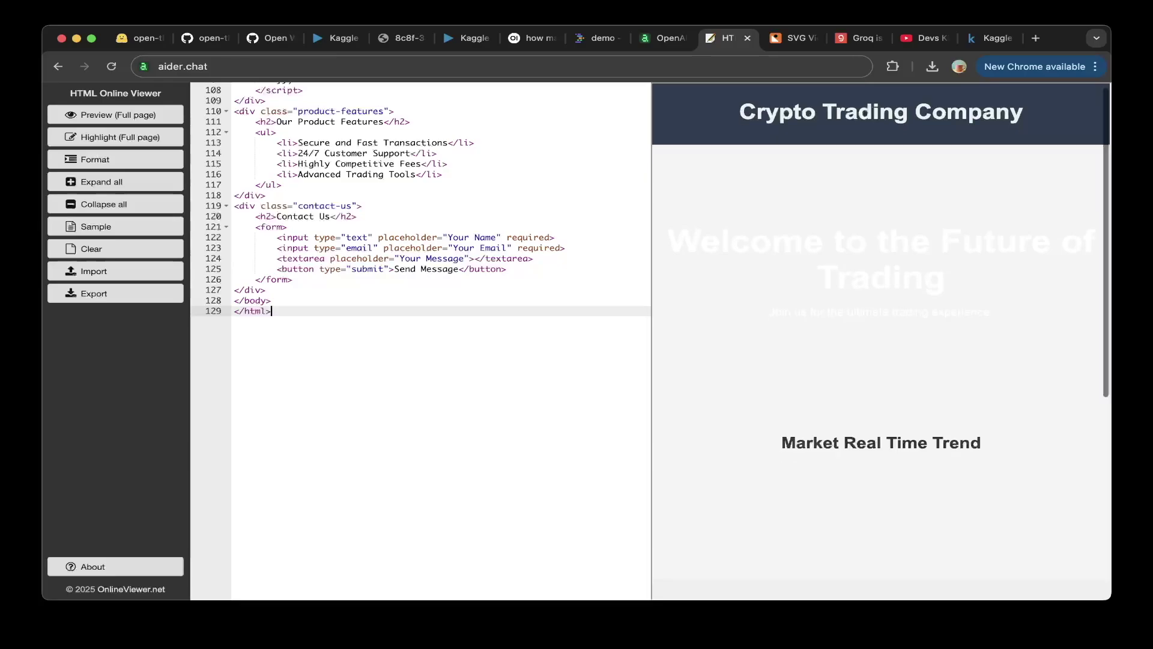
scroll(881, 340, "down", 5)
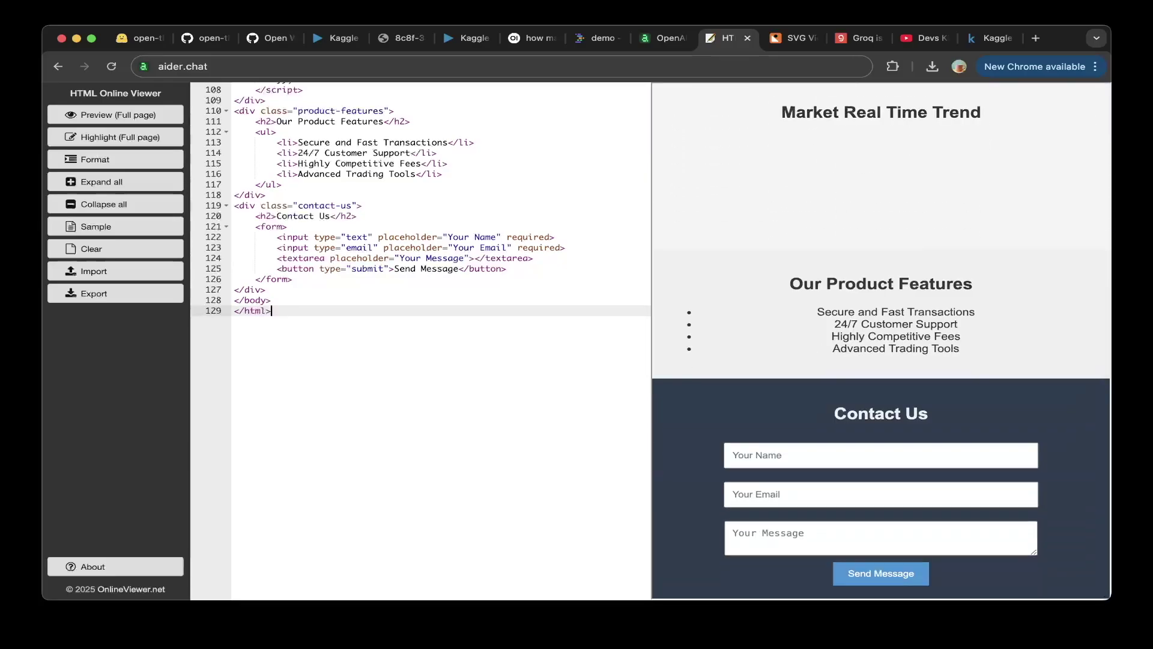
scroll(881, 340, "up", 5)
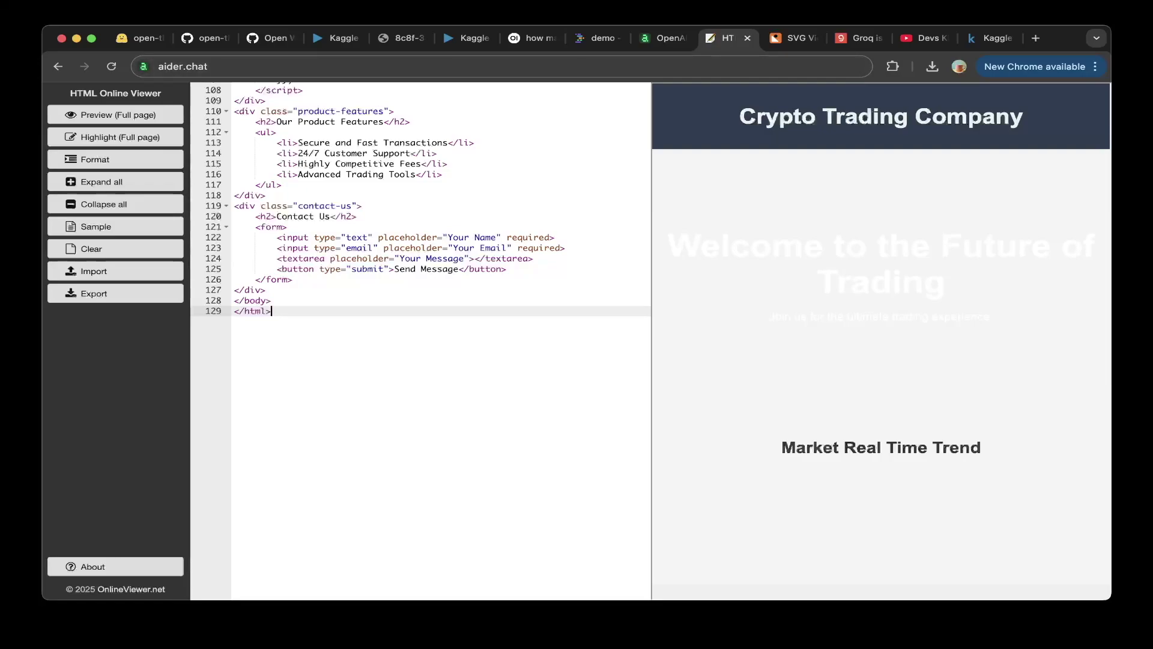
Return to the IDX project and review index.html's styles and aider's terminal output back to its startup and the landing page prompt.
left_click(598, 38)
left_click(209, 218)
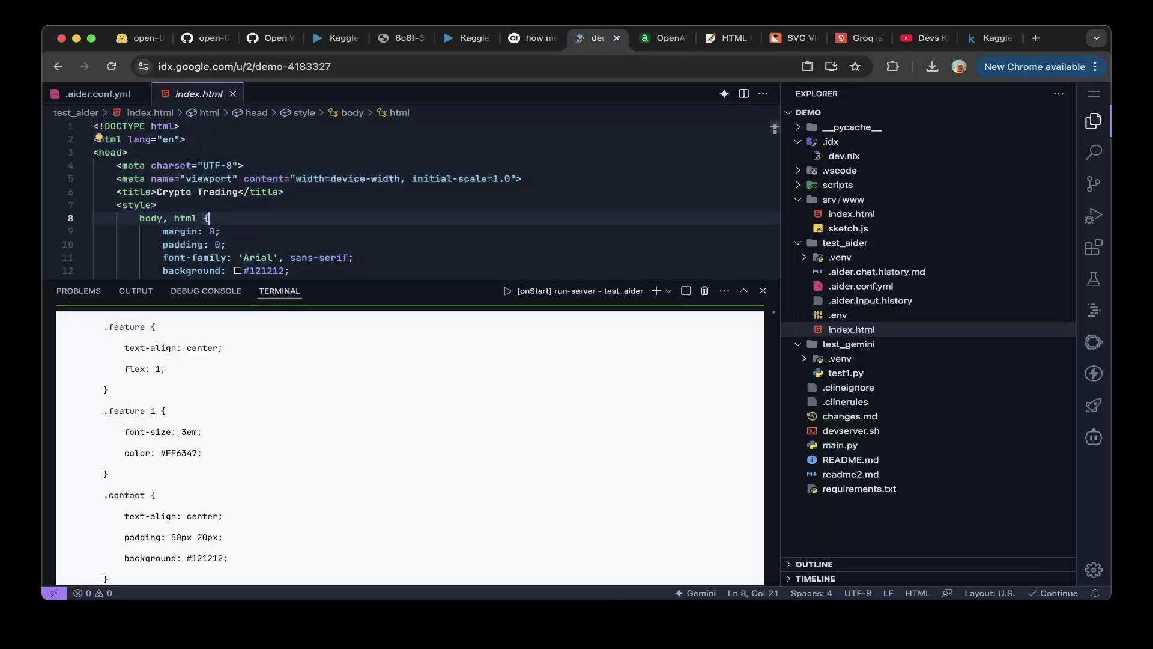
scroll(410, 198, "down", 4)
scroll(410, 447, "up", 15)
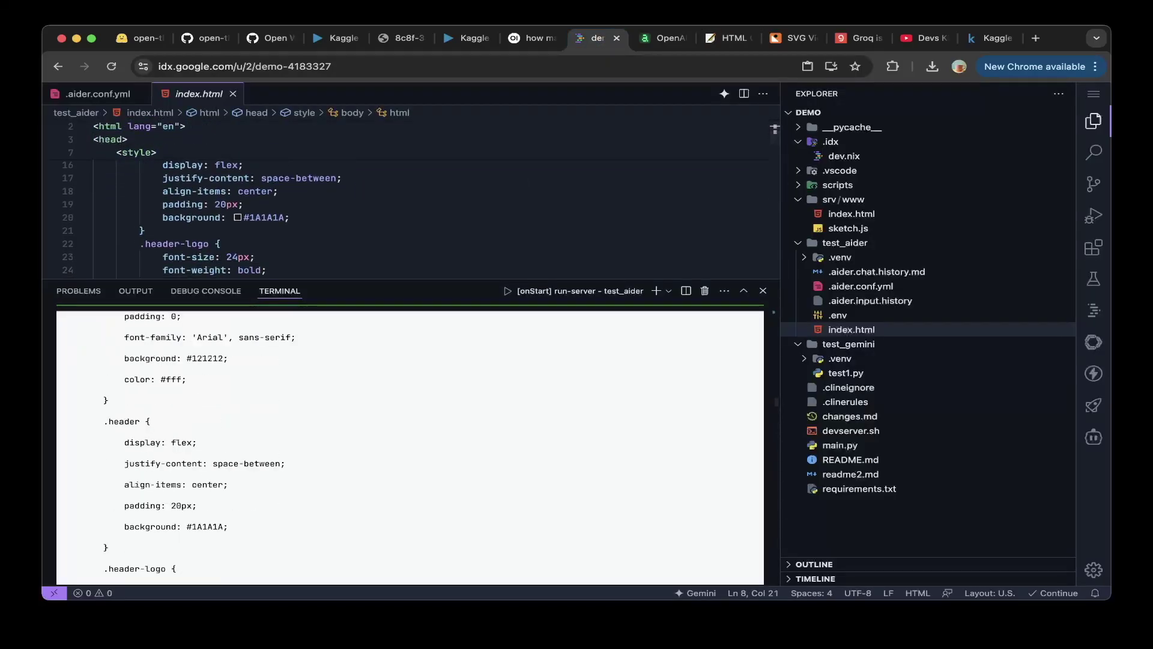
scroll(410, 447, "up", 15)
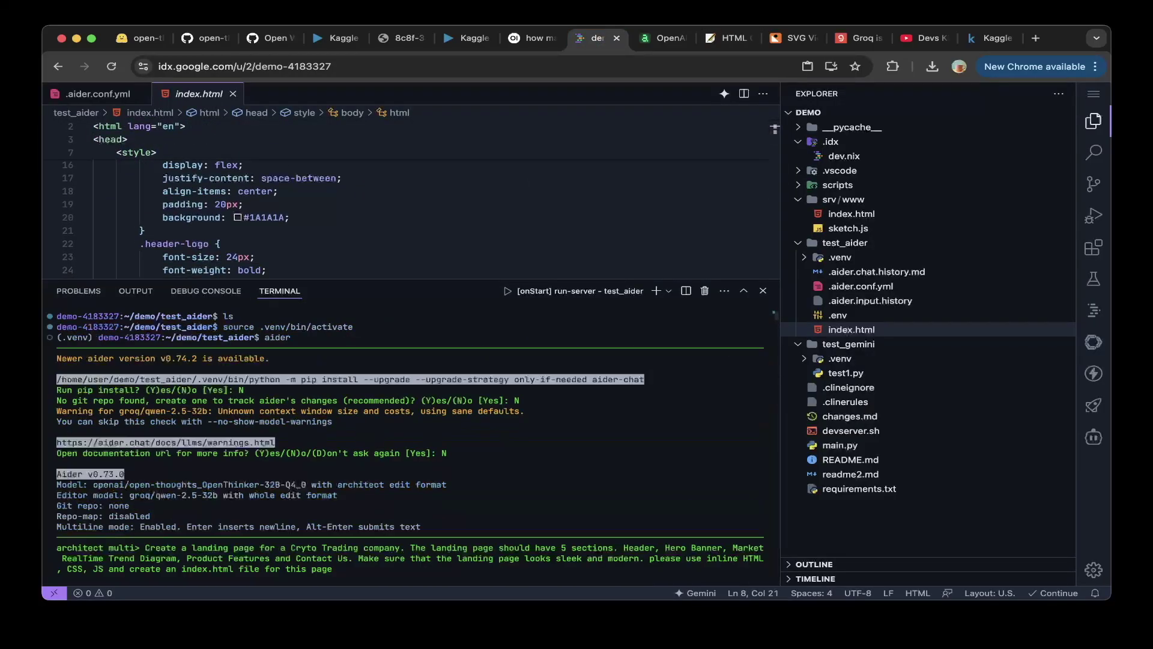
Open .aider.conf.yml and examine the full architect and editor-model configuration, selecting all its lines and clearing the selection.
left_click(96, 94)
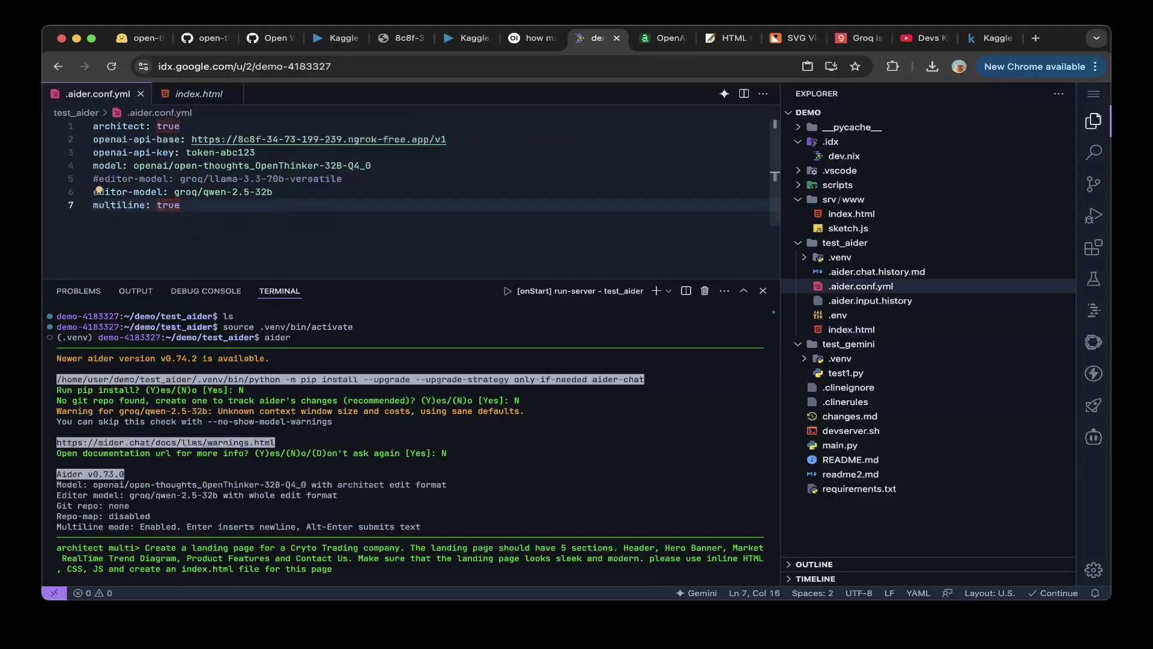
left_click_drag(274, 191, 93, 126)
left_click_drag(184, 205, 93, 126)
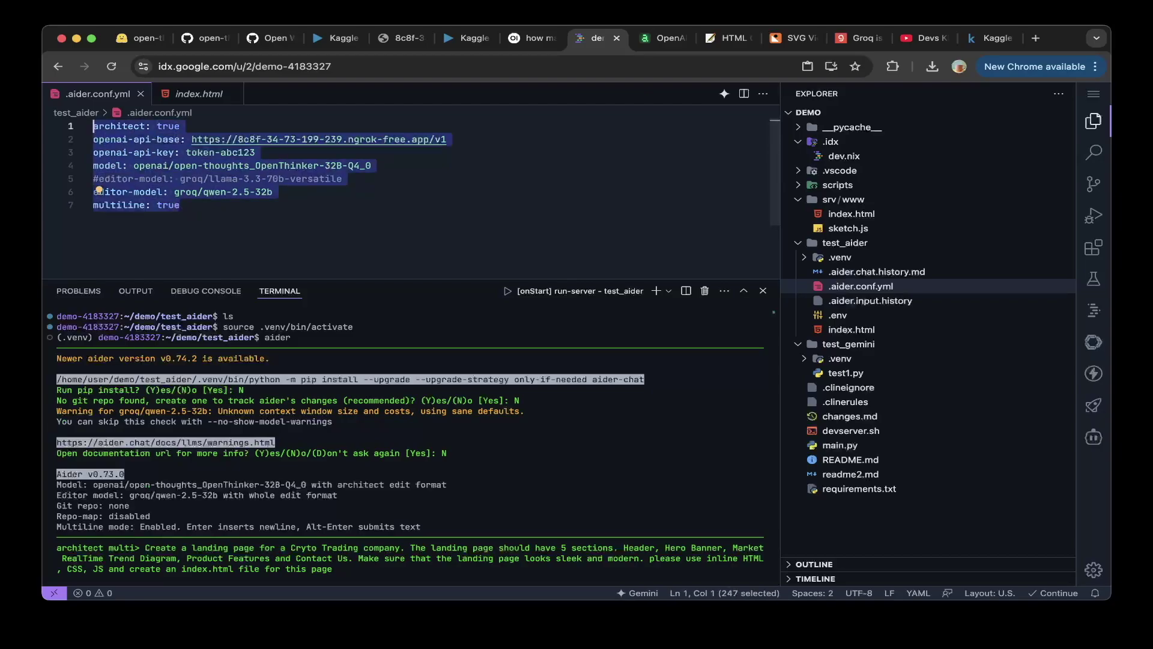
key("Right")
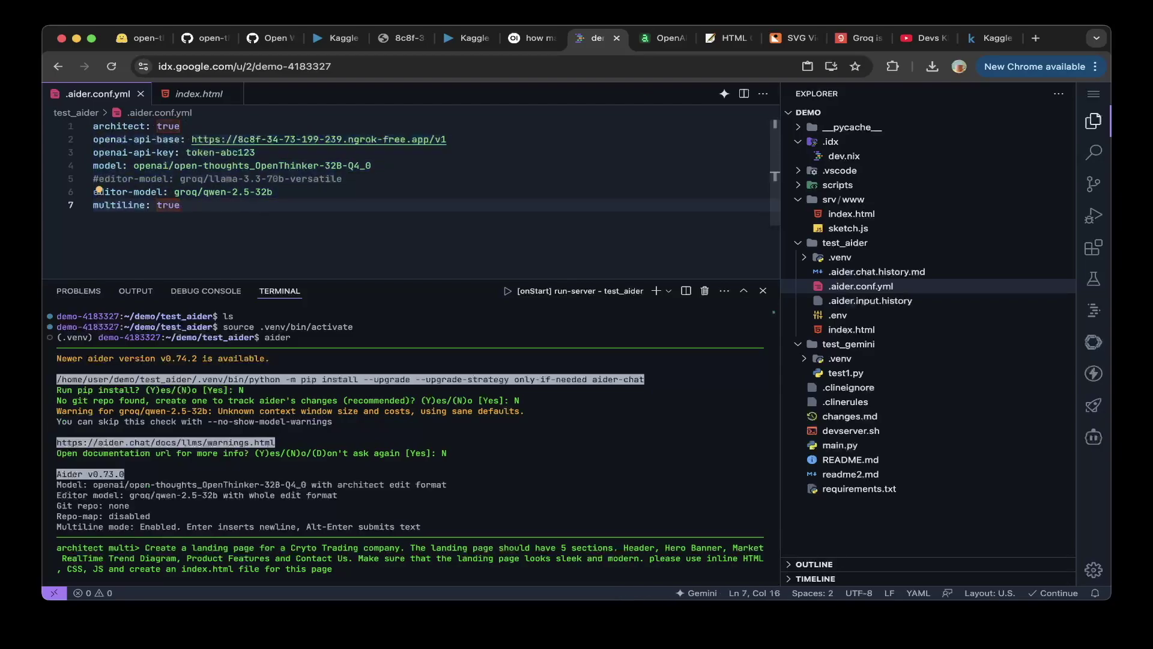